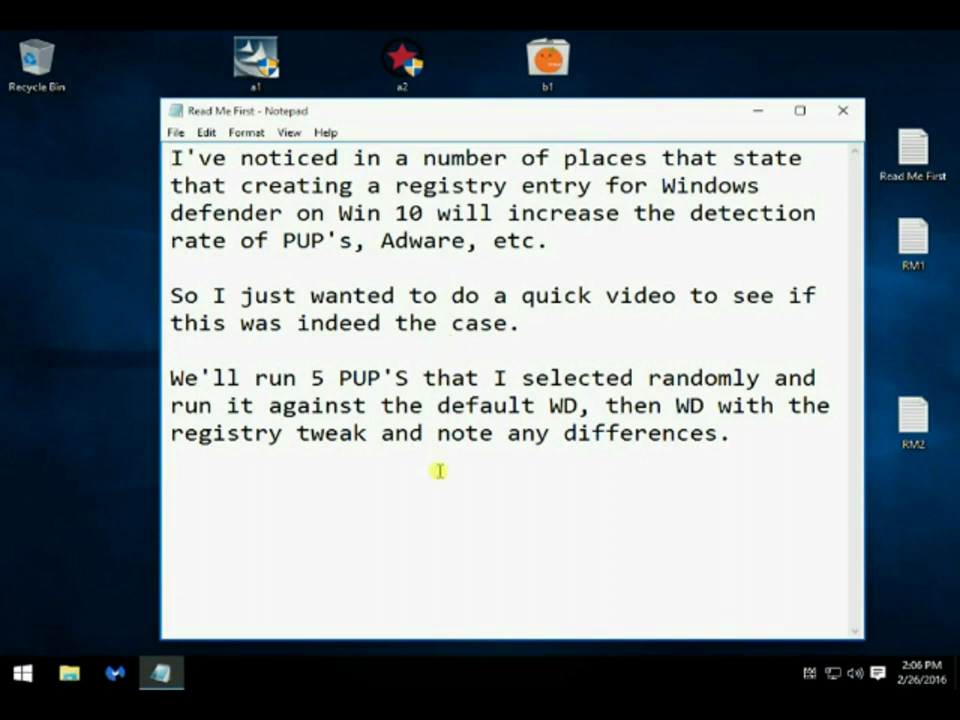
# Close the Read Me First note, and read the RM1 note on the desktop before closing it.
pyautogui.click(845, 112)
pyautogui.doubleClick(909, 232)
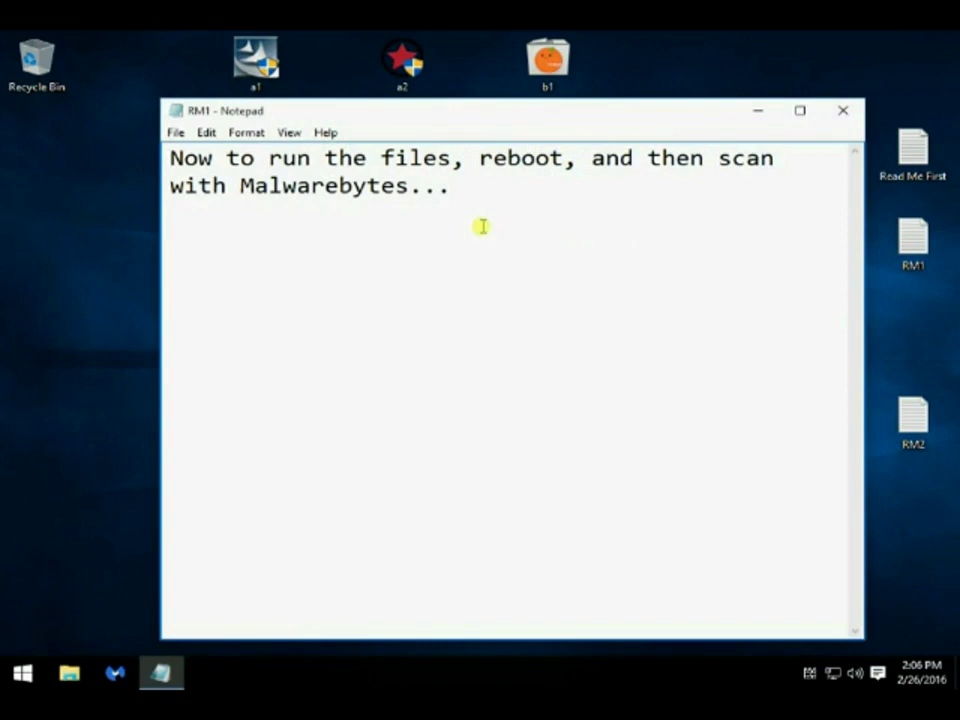
pyautogui.click(843, 115)
# Run the a1 installer, agree to all bundled offers including AnySend, and finish the Jasinine Flower Puzzle Game installation.
pyautogui.click(258, 60)
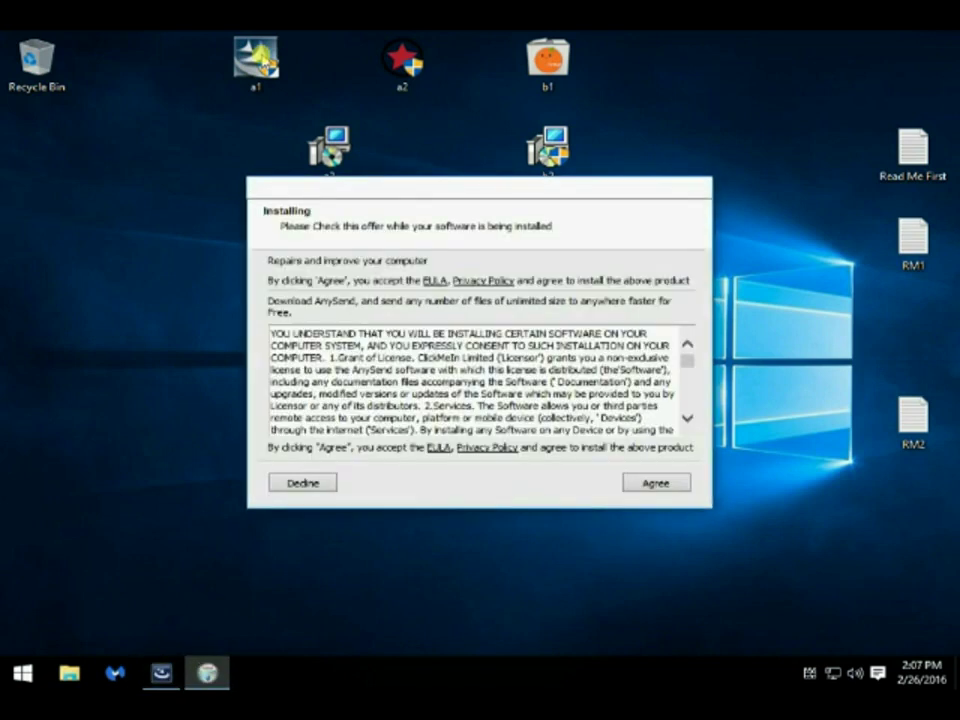
pyautogui.click(652, 485)
pyautogui.click(652, 485)
pyautogui.click(652, 485)
pyautogui.click(652, 485)
pyautogui.click(652, 485)
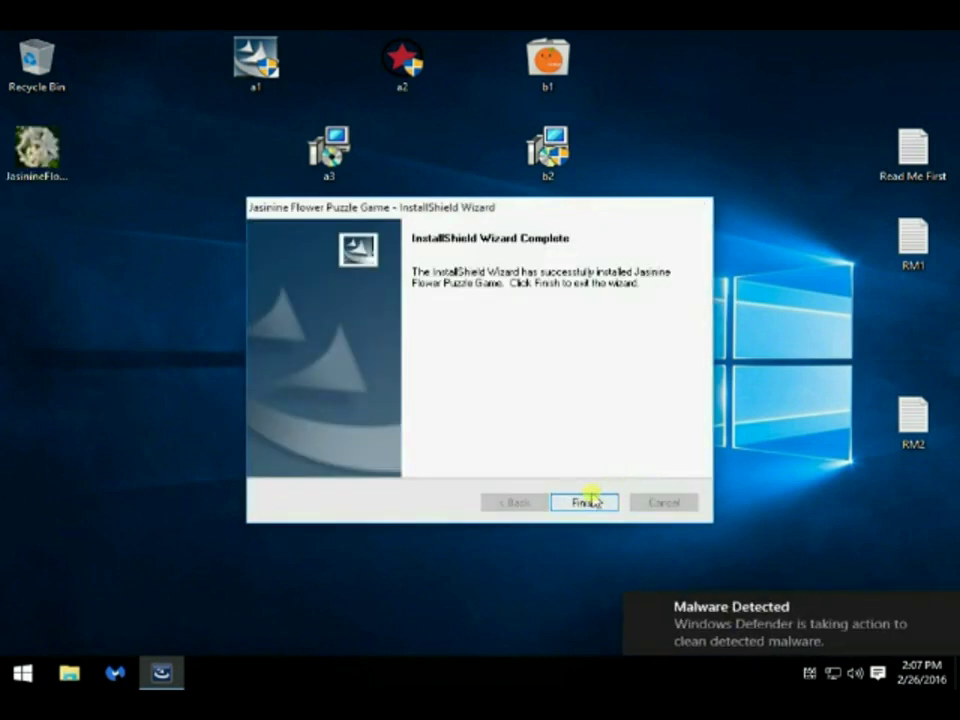
pyautogui.click(590, 502)
# Run the a3 installer, download Flash Video Player and start its installation, closing the browser window it opens.
pyautogui.click(333, 158)
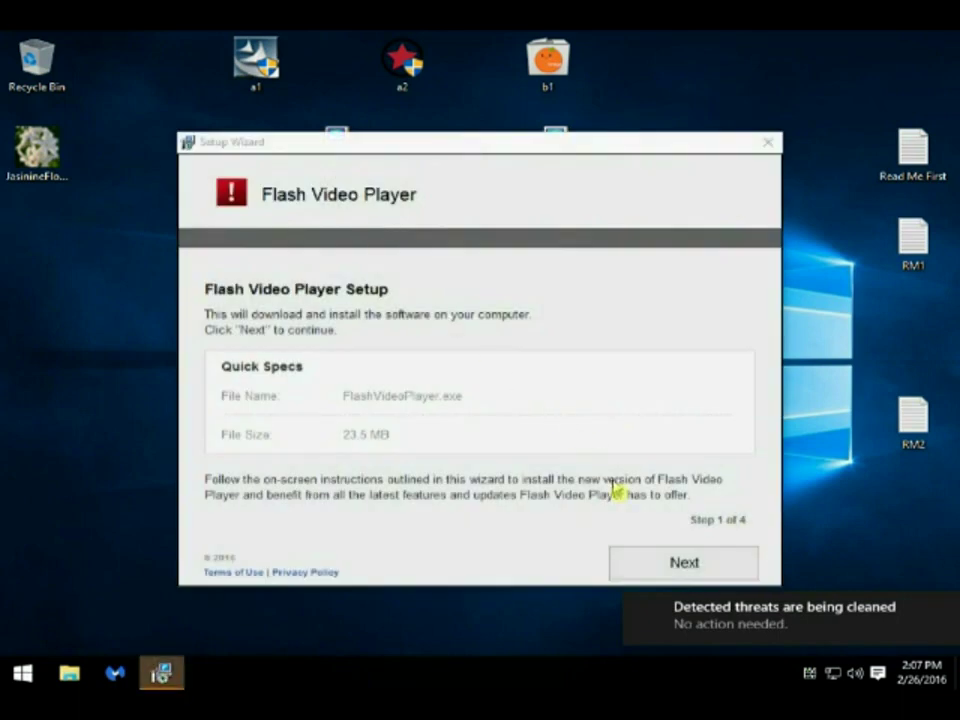
pyautogui.click(656, 568)
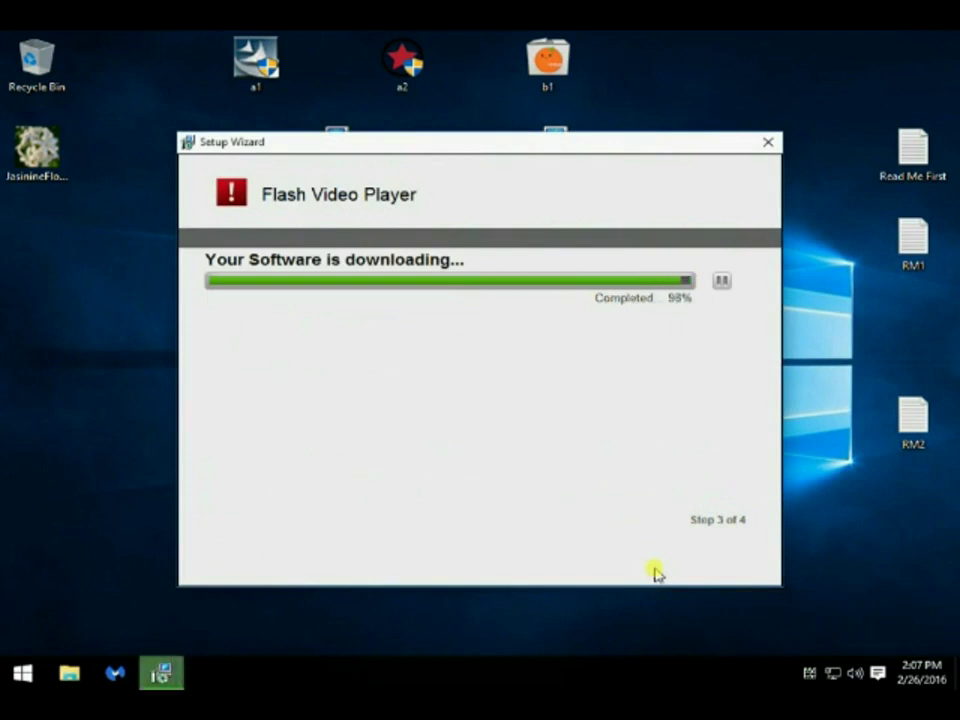
pyautogui.click(655, 568)
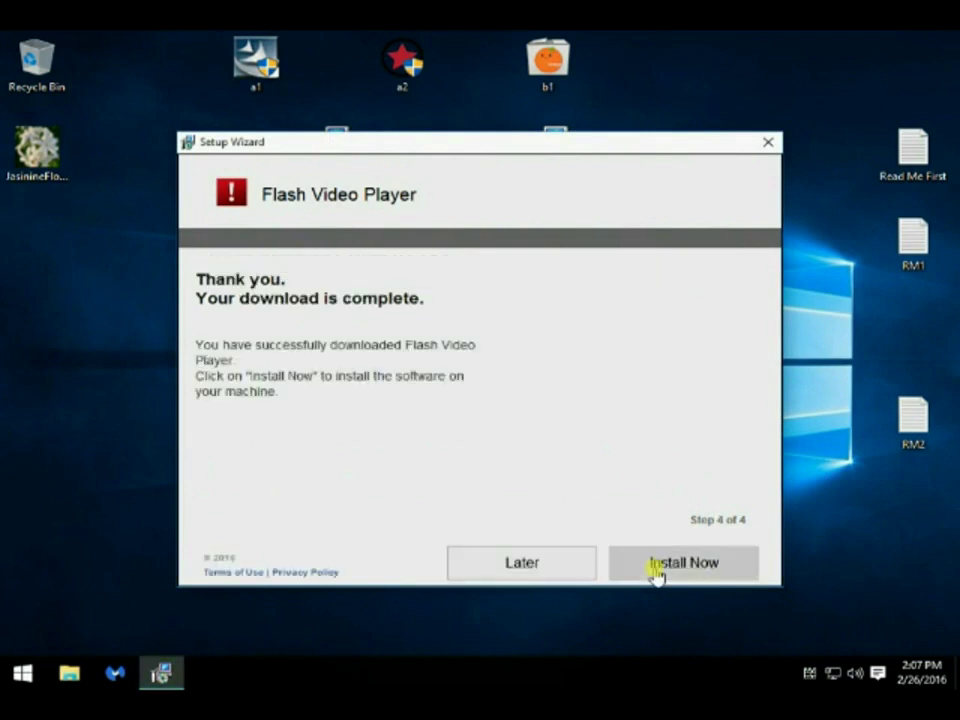
pyautogui.click(654, 568)
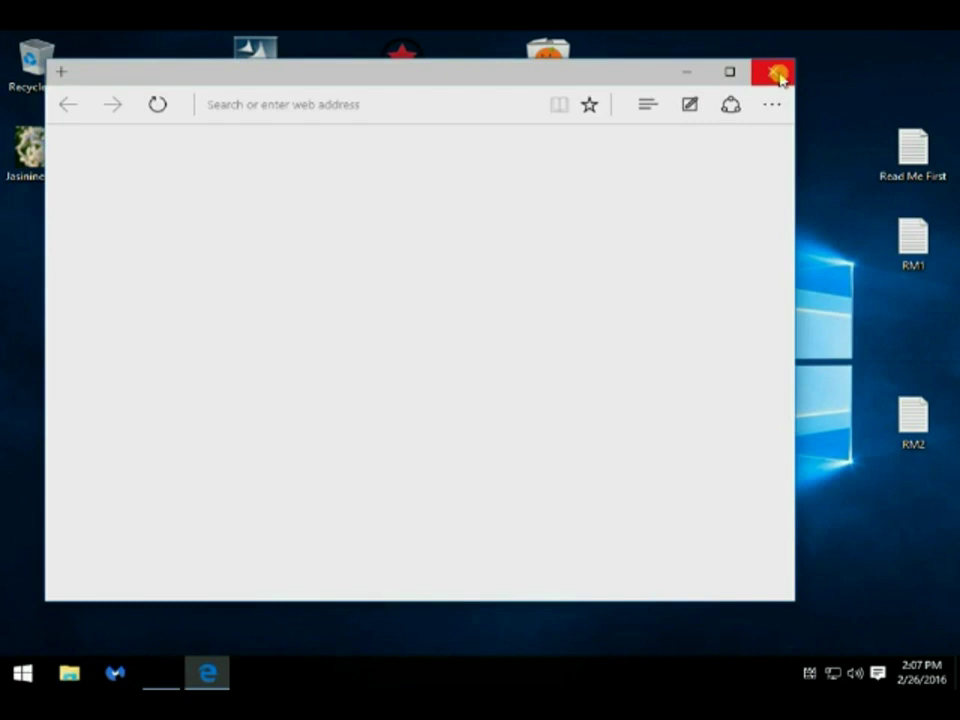
pyautogui.click(779, 75)
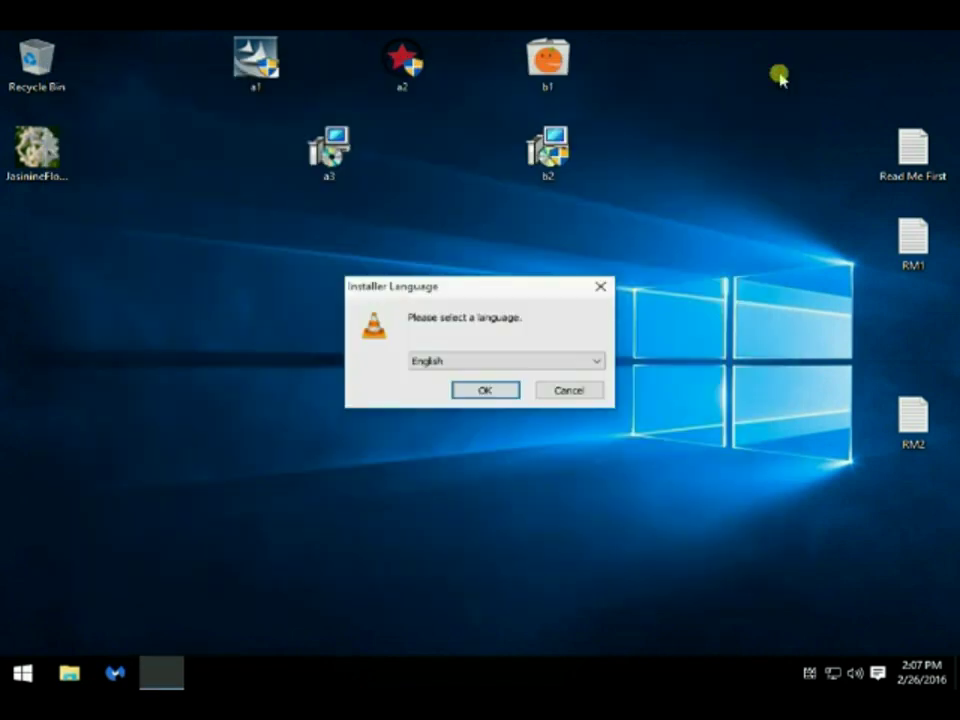
# Set up the VLC media player installation in English without the Start Menu shortcut, Desktop shortcut and web plugins.
pyautogui.click(485, 389)
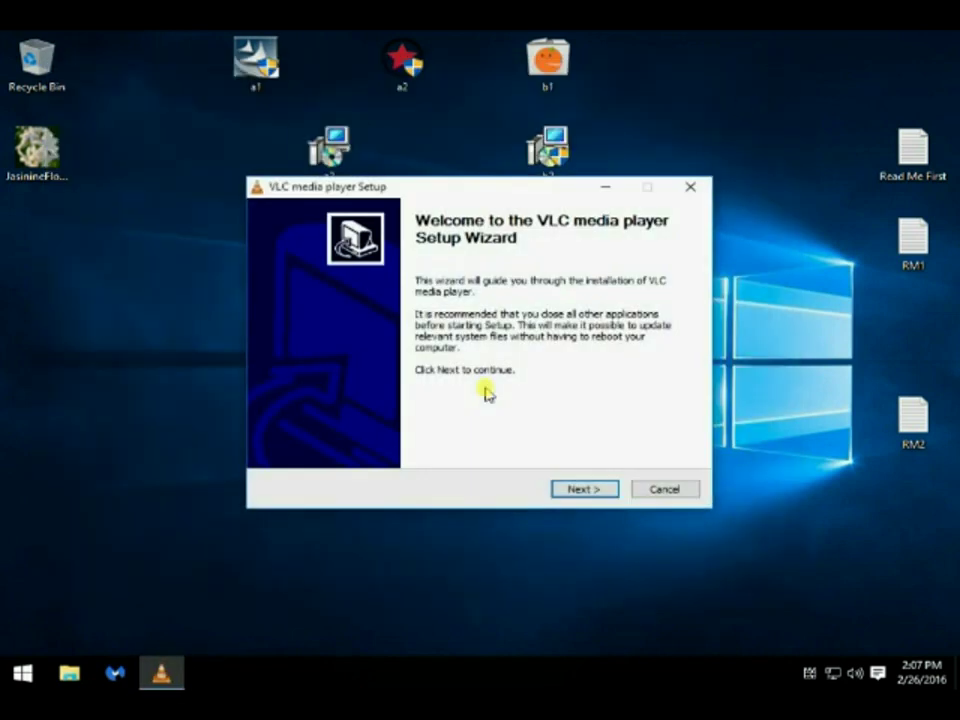
pyautogui.click(576, 491)
pyautogui.click(574, 493)
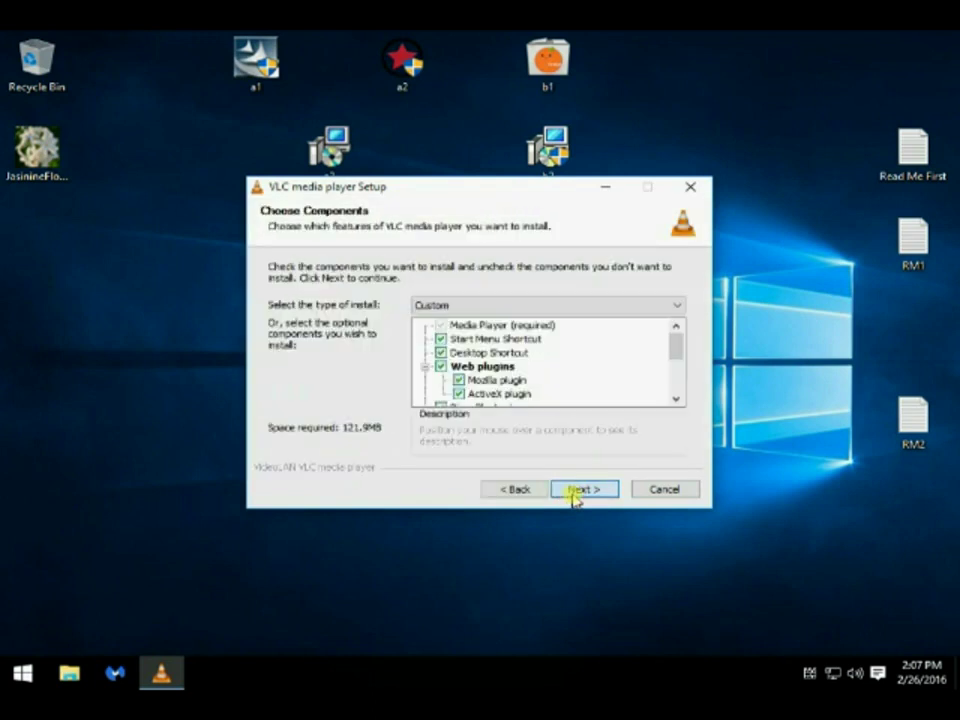
pyautogui.click(441, 339)
pyautogui.click(441, 353)
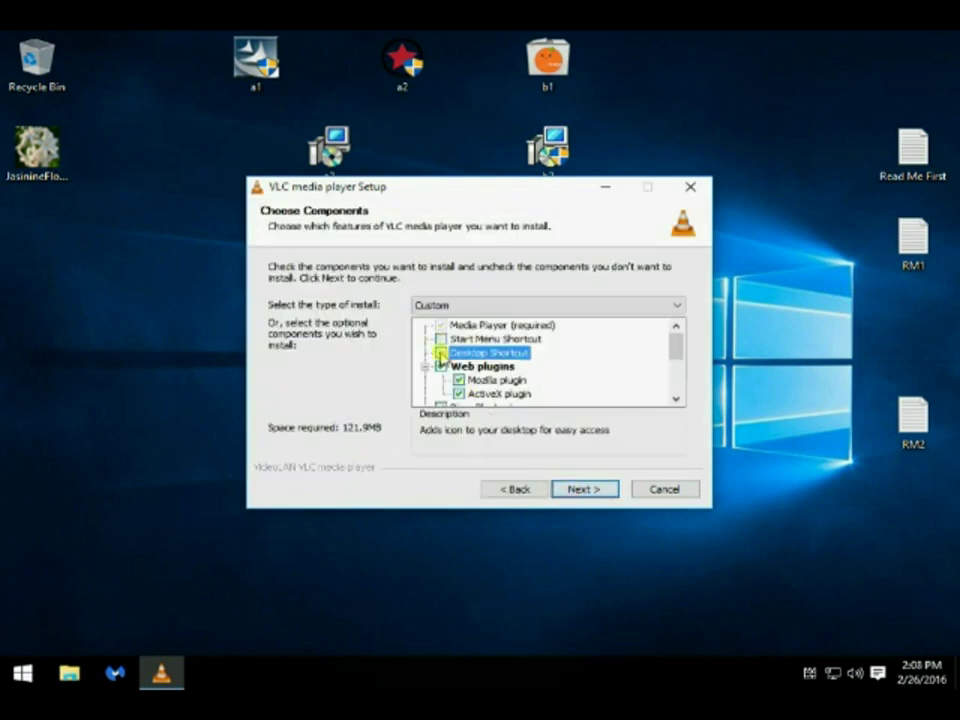
pyautogui.click(441, 367)
pyautogui.click(575, 489)
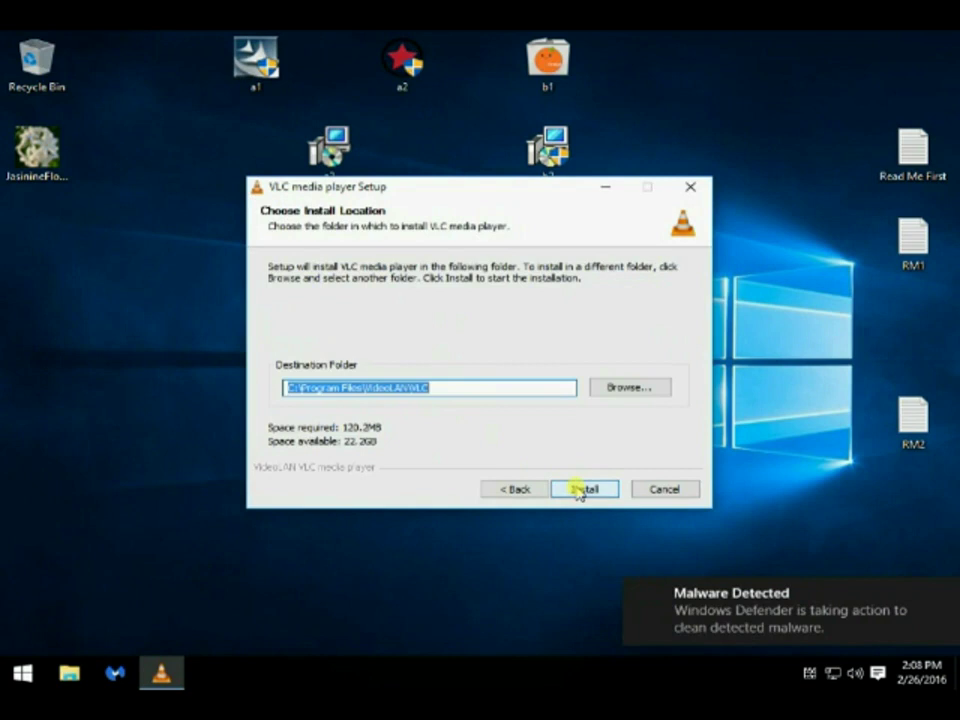
# Install VLC media player in the default folder and finish the setup without running the player.
pyautogui.click(578, 490)
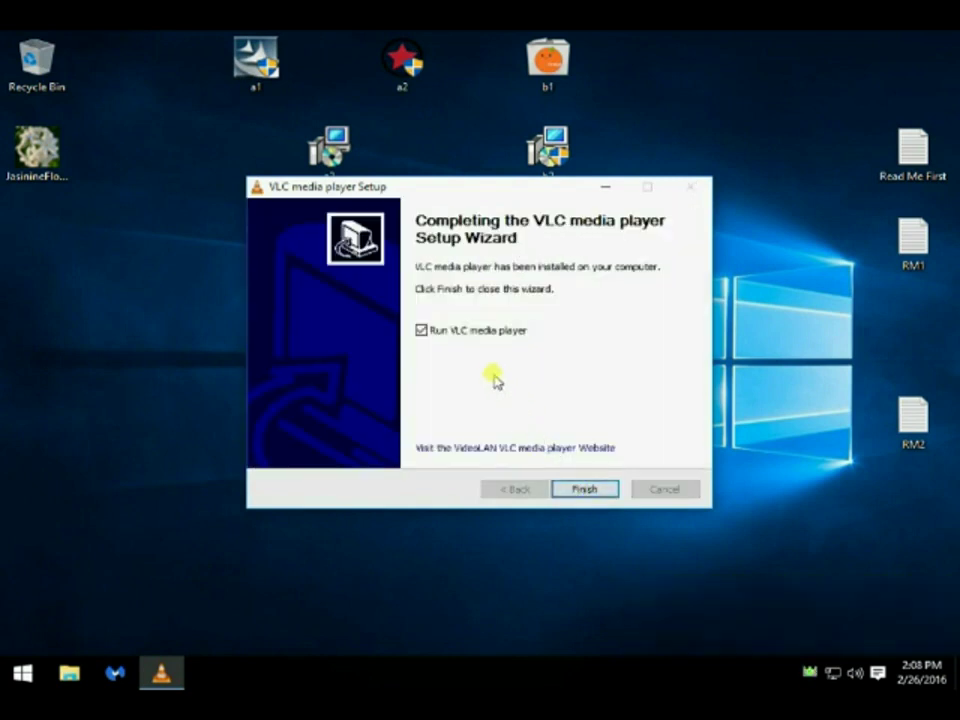
pyautogui.click(486, 336)
pyautogui.click(584, 489)
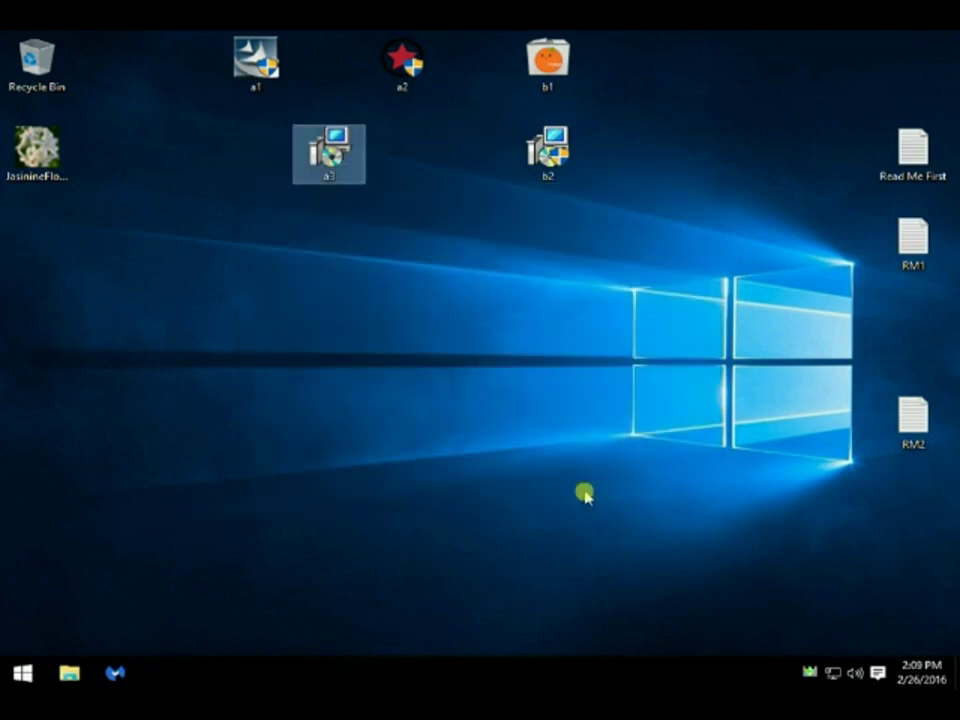
# Run the a2 installer, accept the terms of service, install the Infonaut Client Service and close the success web page.
pyautogui.doubleClick(412, 85)
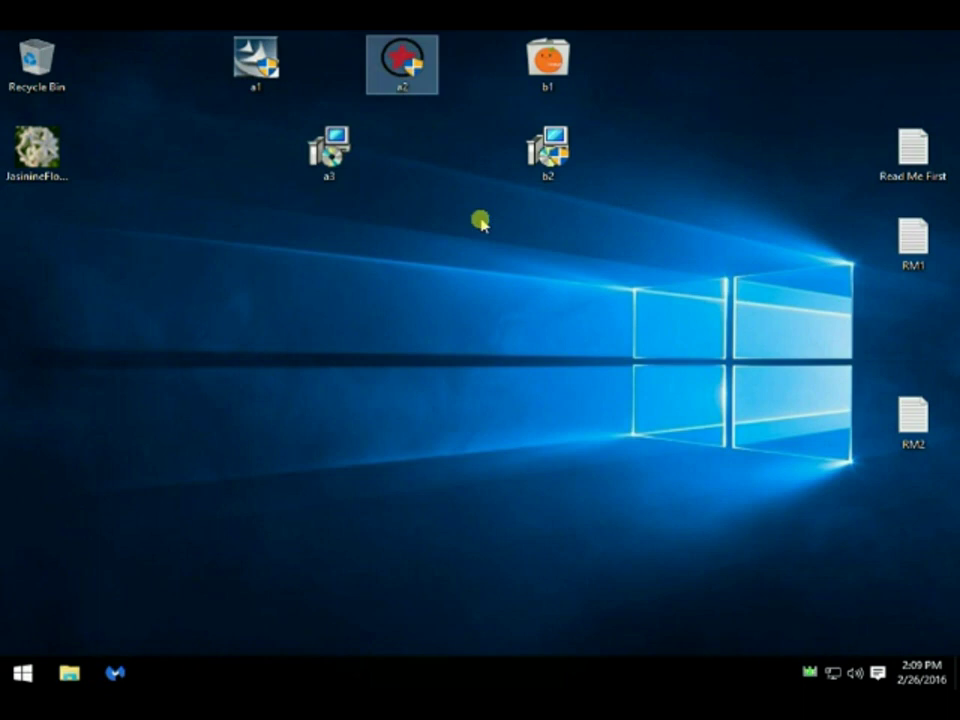
pyautogui.click(576, 492)
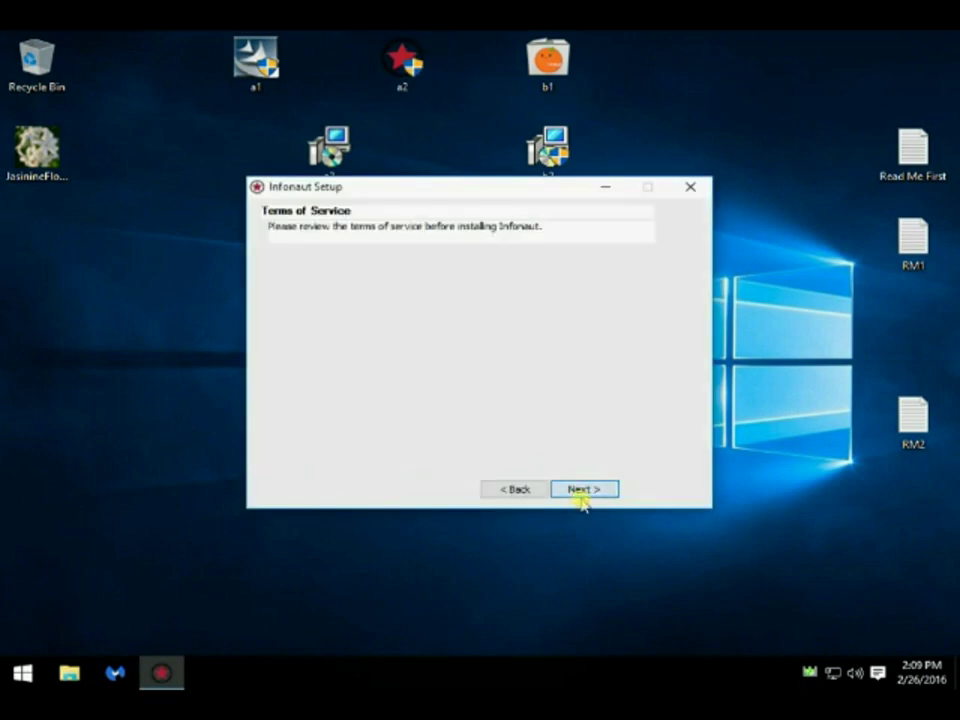
pyautogui.click(412, 435)
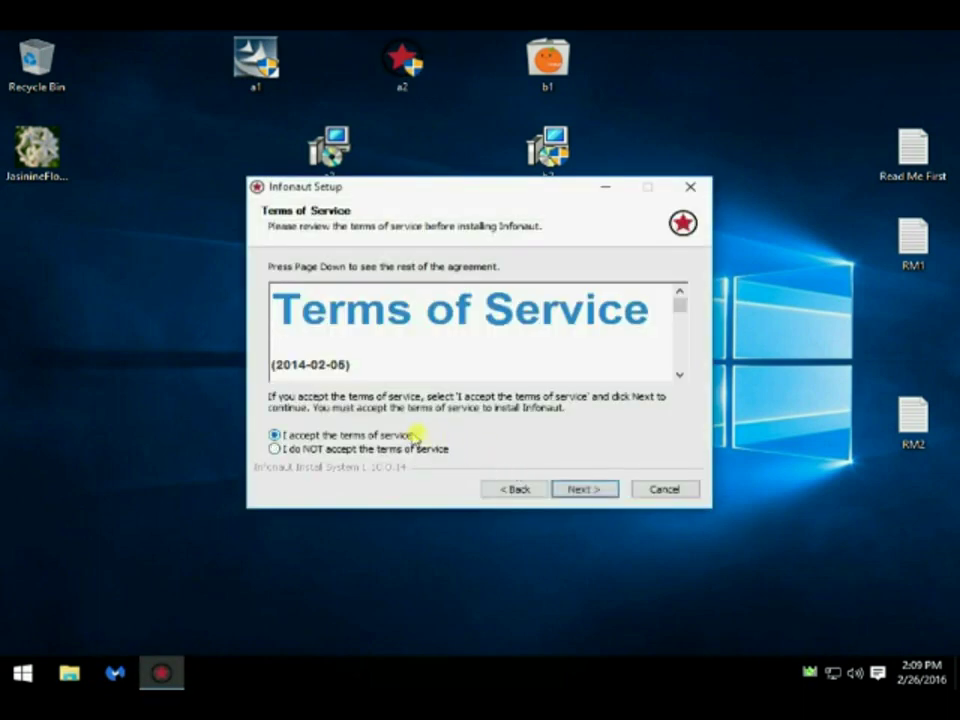
pyautogui.click(583, 489)
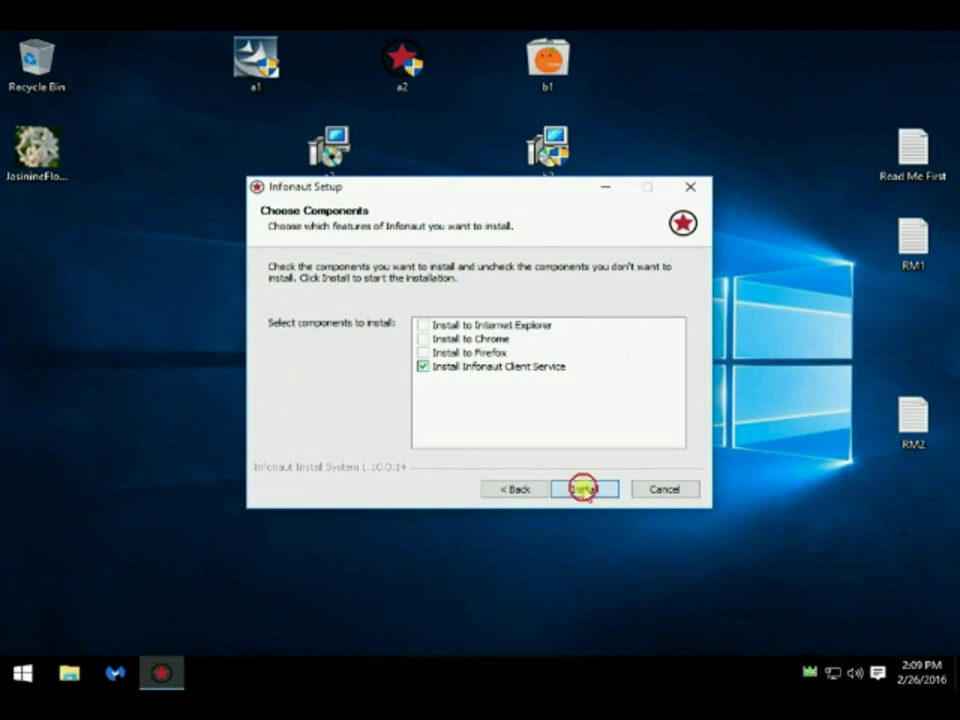
pyautogui.click(583, 489)
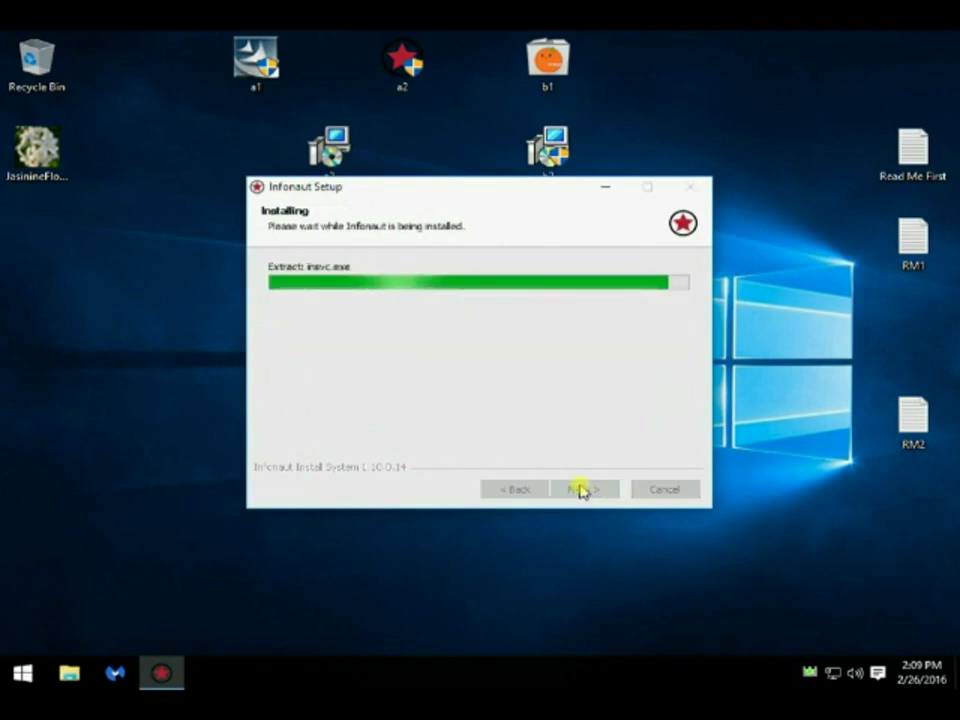
pyautogui.click(583, 489)
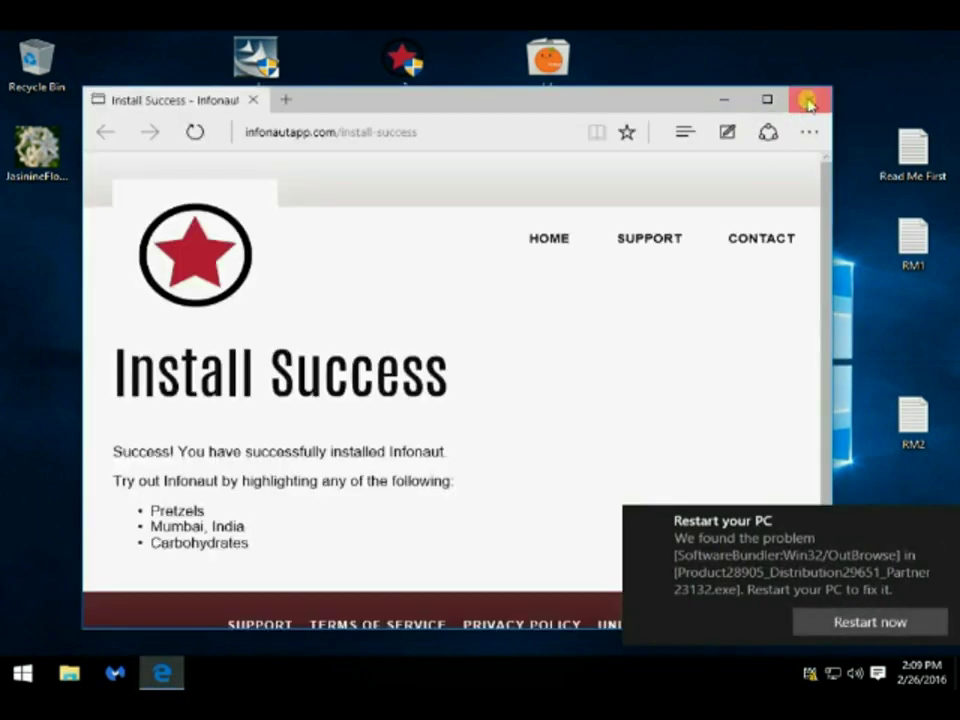
pyautogui.click(807, 101)
# Run the b1 installer with administrator permission, install the hao123 Orange browser and close all its open pages.
pyautogui.click(550, 64)
pyautogui.doubleClick(550, 64)
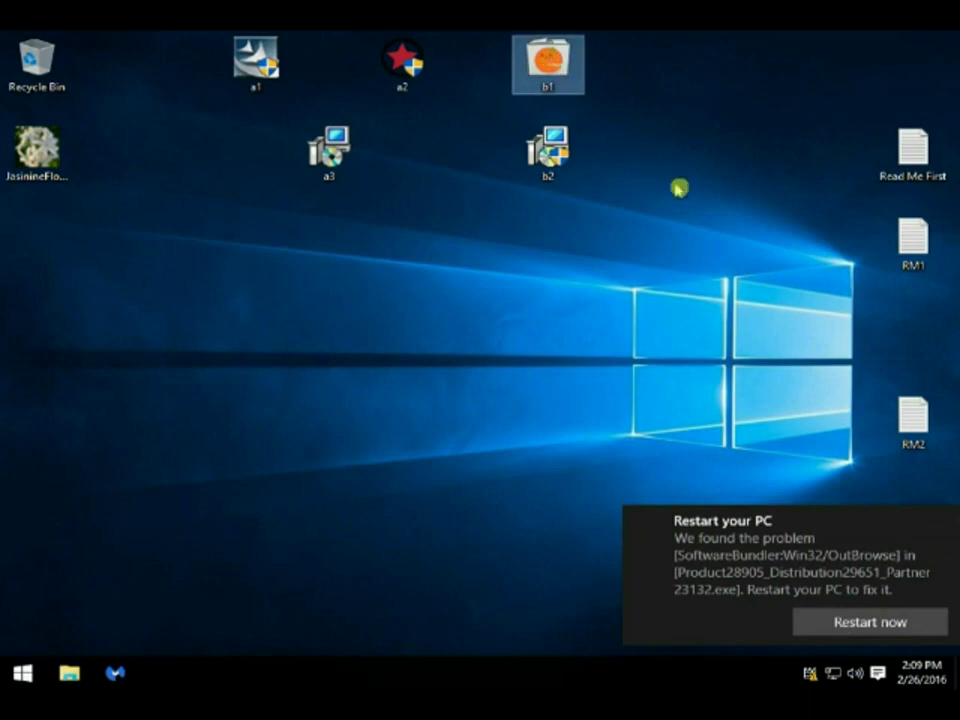
pyautogui.click(562, 374)
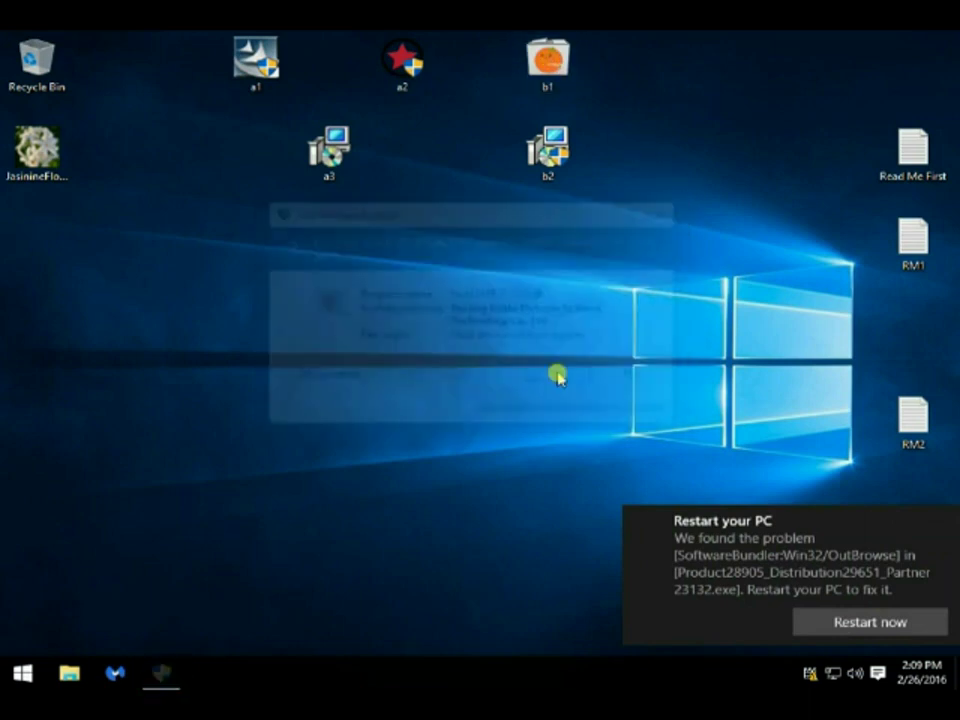
pyautogui.click(558, 372)
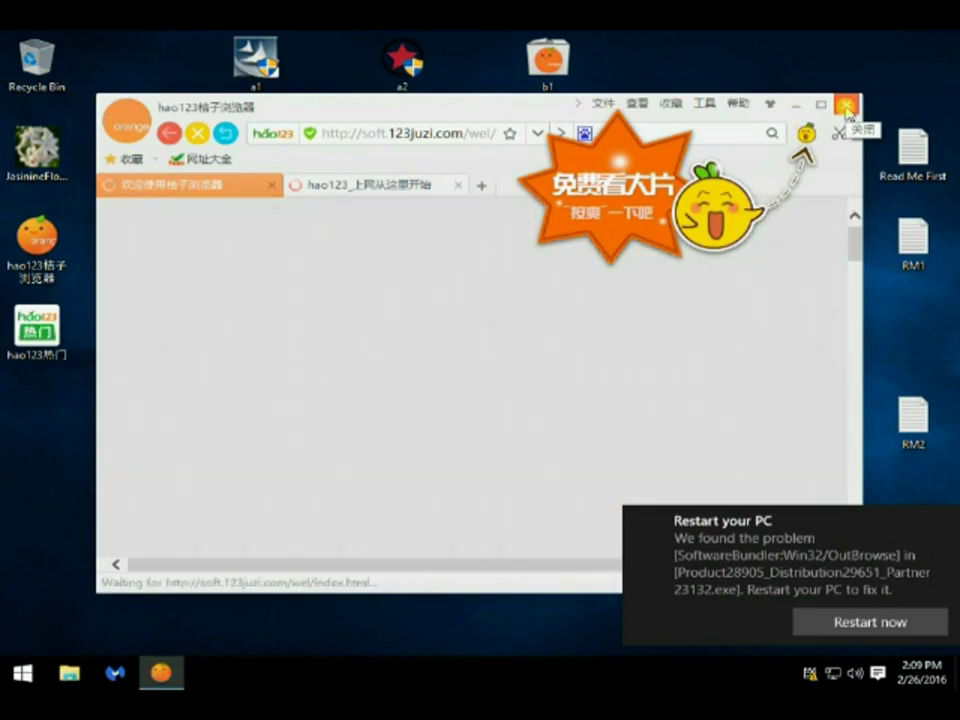
pyautogui.click(846, 106)
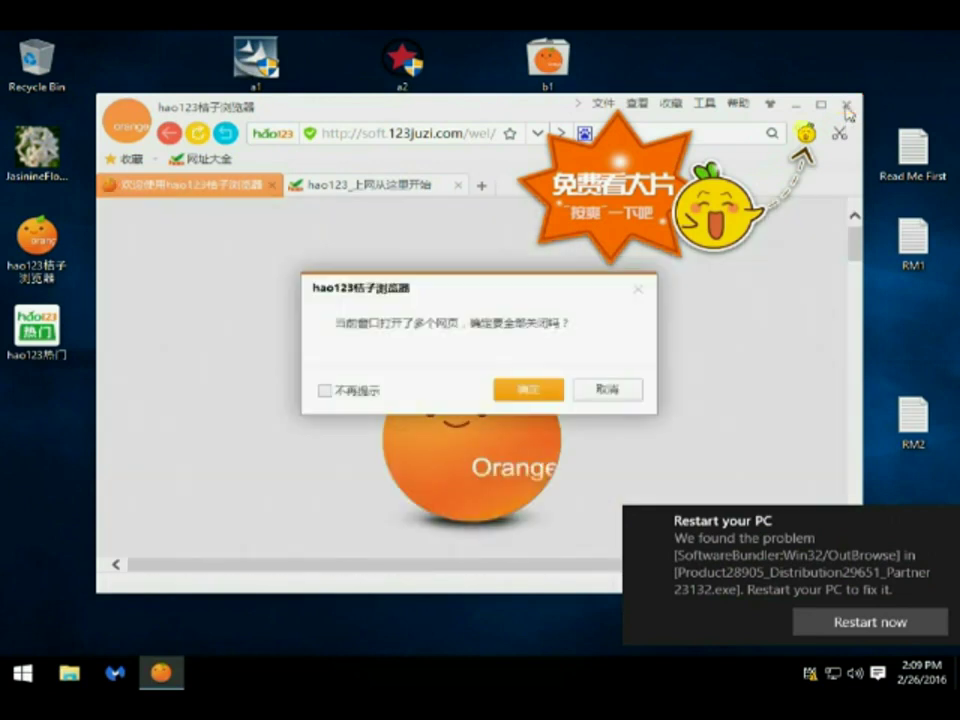
pyautogui.click(527, 390)
# Run the b2 installer with administrator permission, complete the installation and close the hao.360.cn browser window.
pyautogui.doubleClick(548, 150)
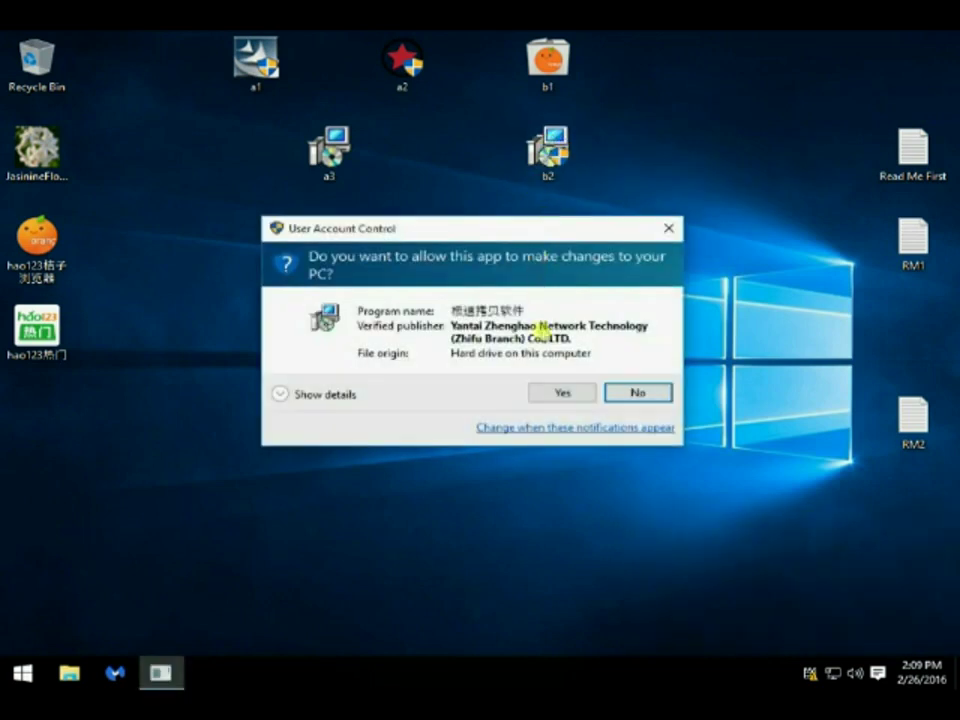
pyautogui.click(555, 390)
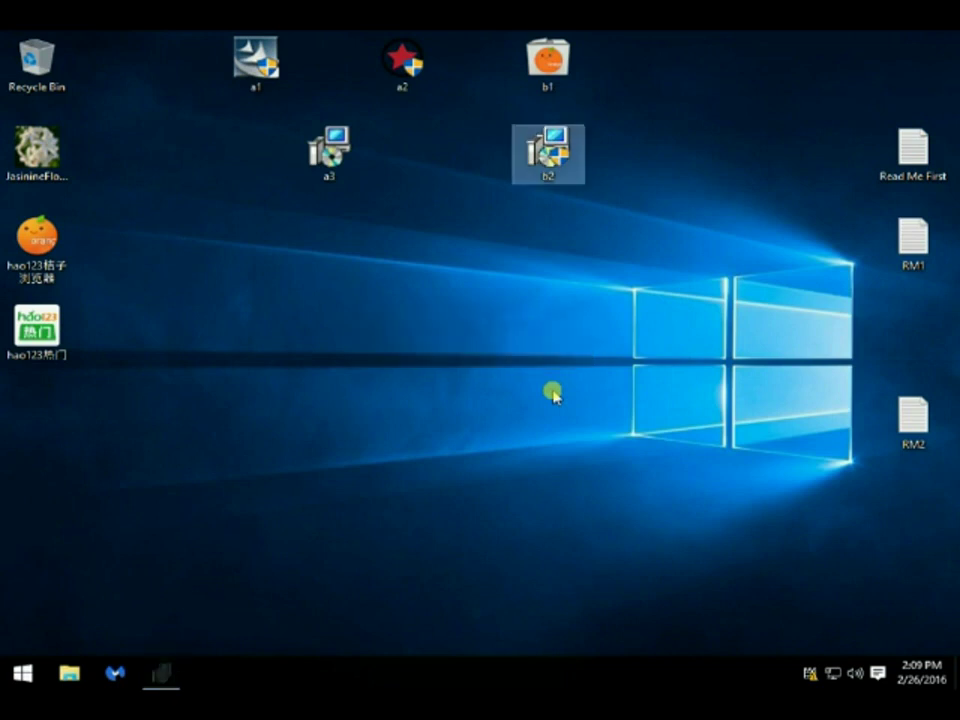
pyautogui.click(514, 306)
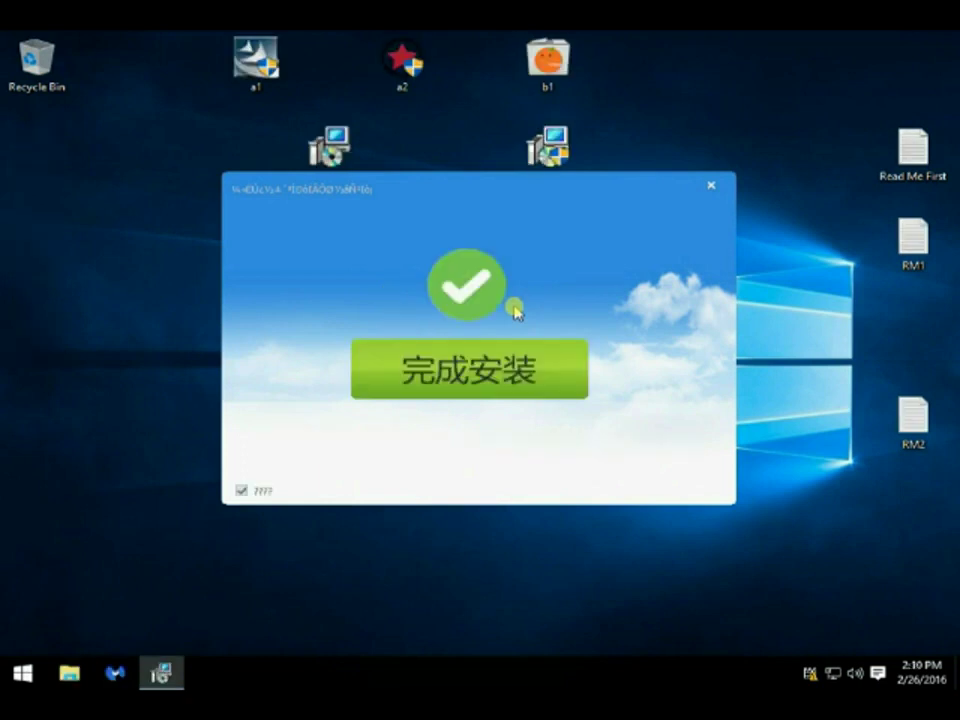
pyautogui.click(488, 364)
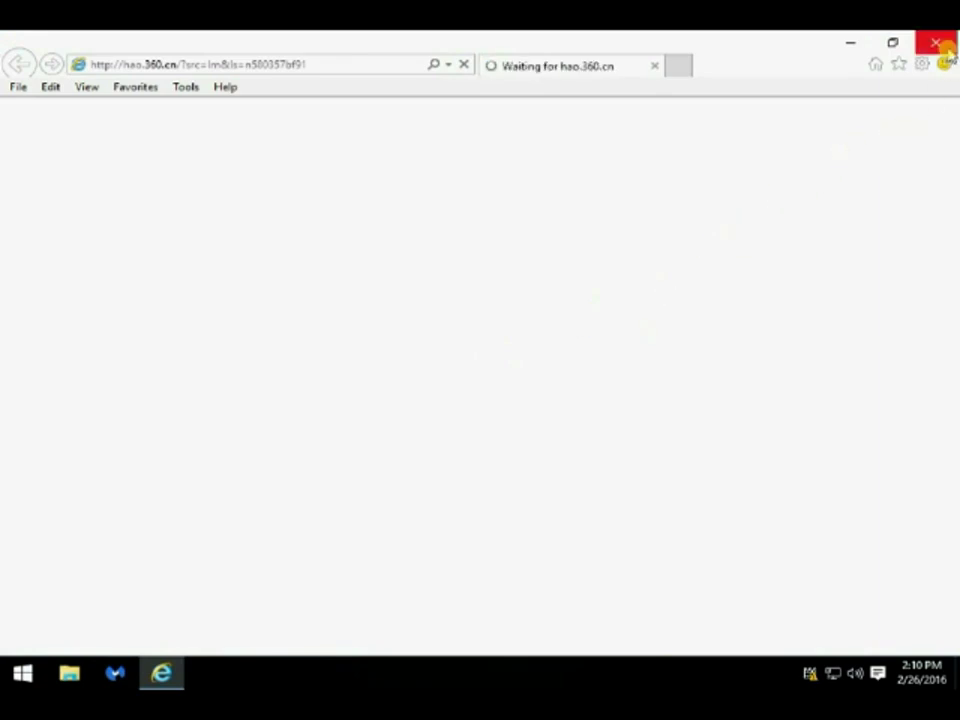
pyautogui.click(945, 47)
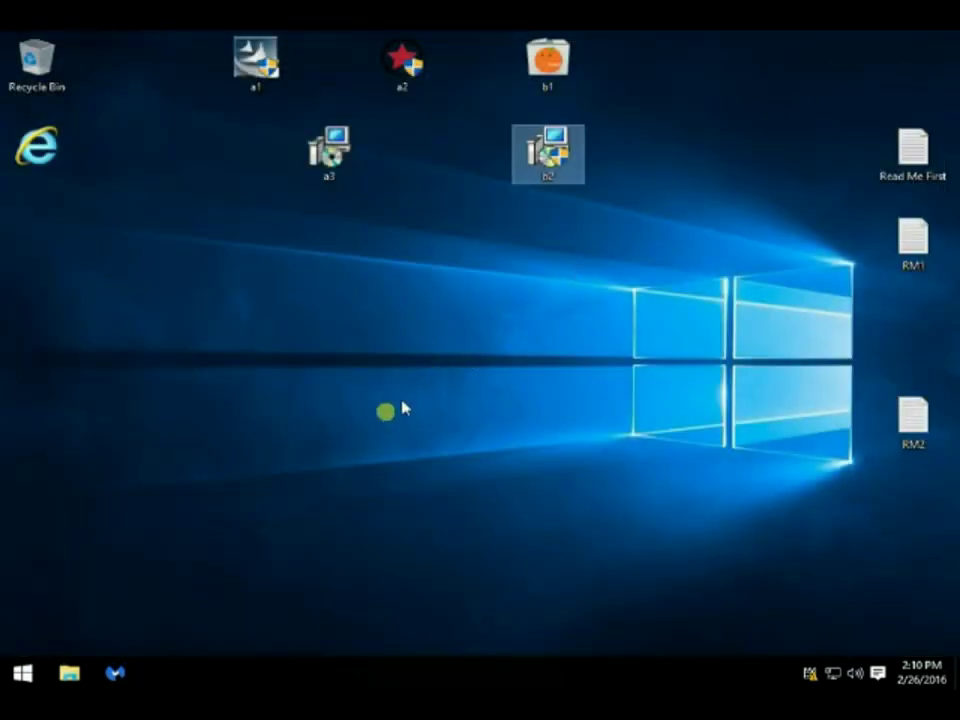
# Restart the computer.
pyautogui.click(22, 672)
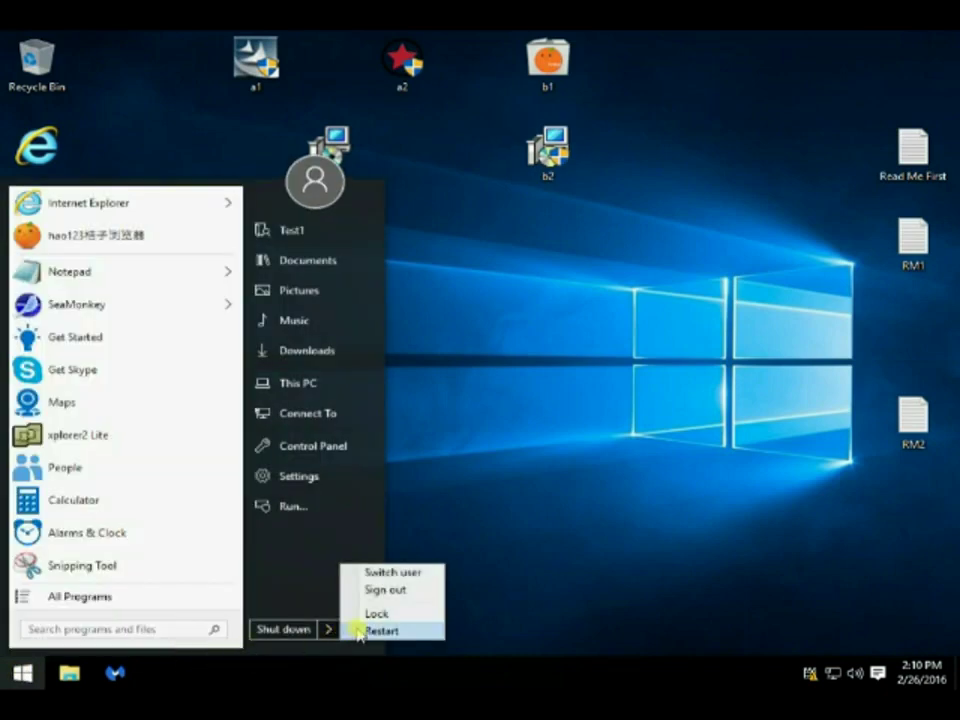
pyautogui.click(360, 631)
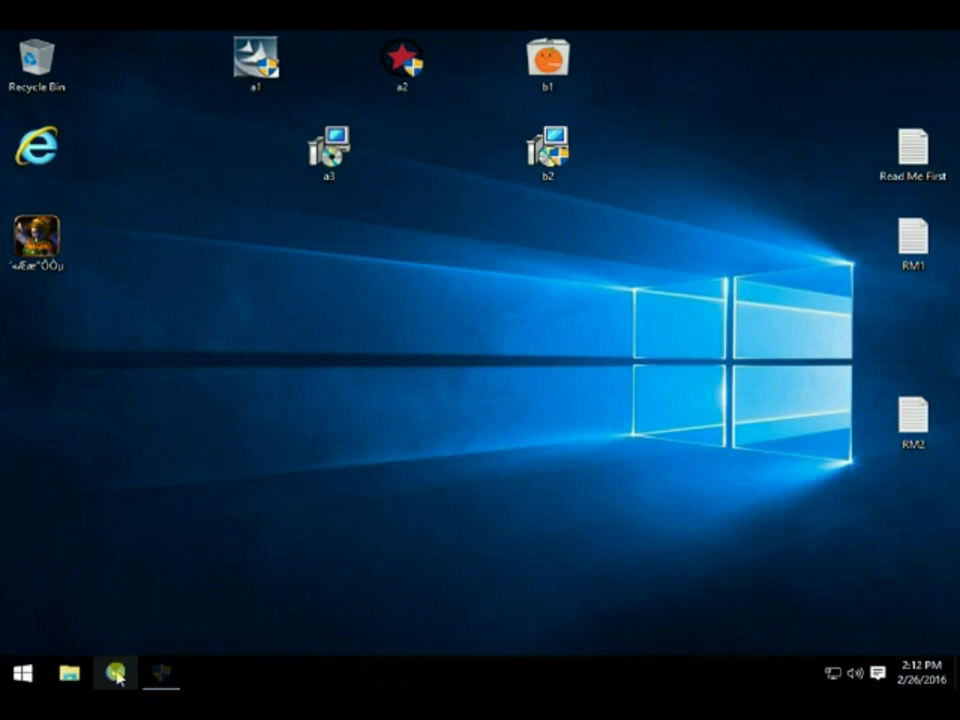
# Allow Malwarebytes Anti-Malware to start, scan the system and review the list of detected threats.
pyautogui.click(556, 369)
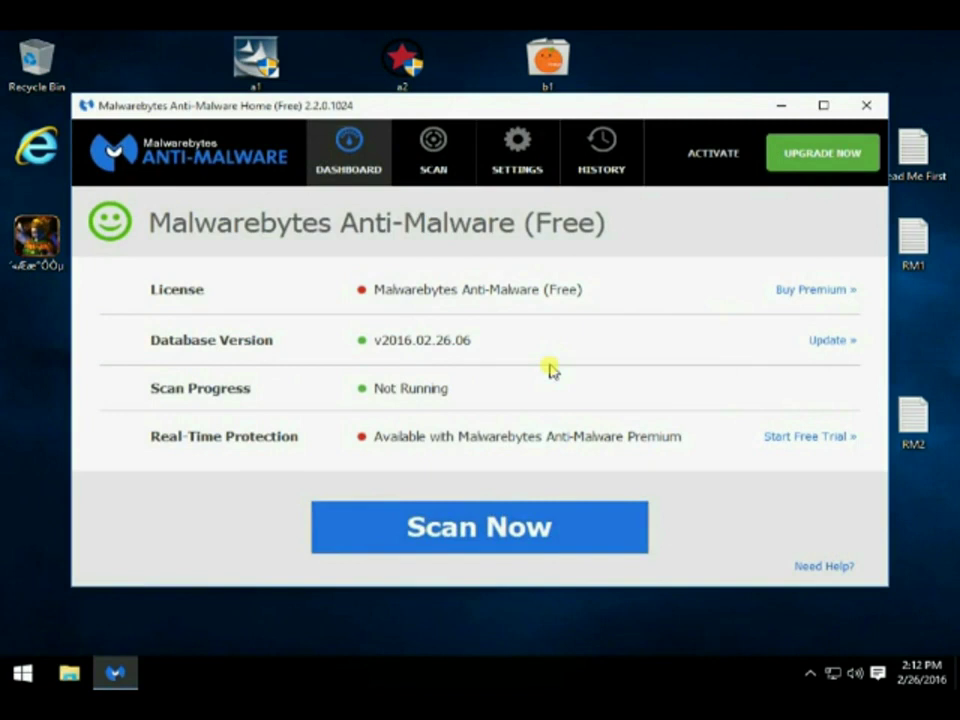
pyautogui.click(506, 527)
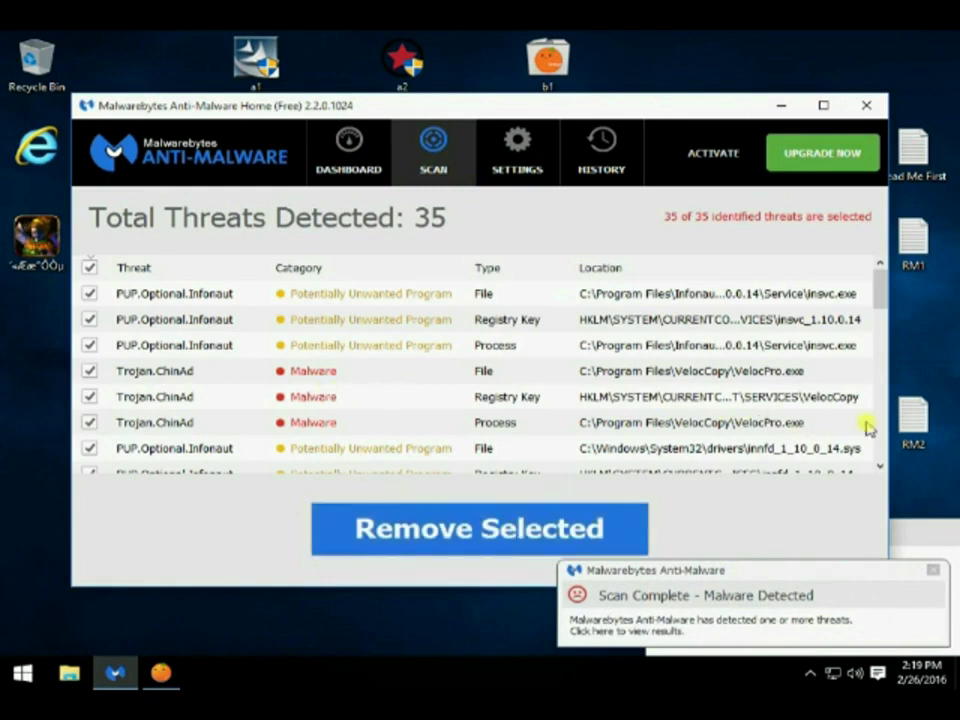
pyautogui.scroll(-3, 876, 447)
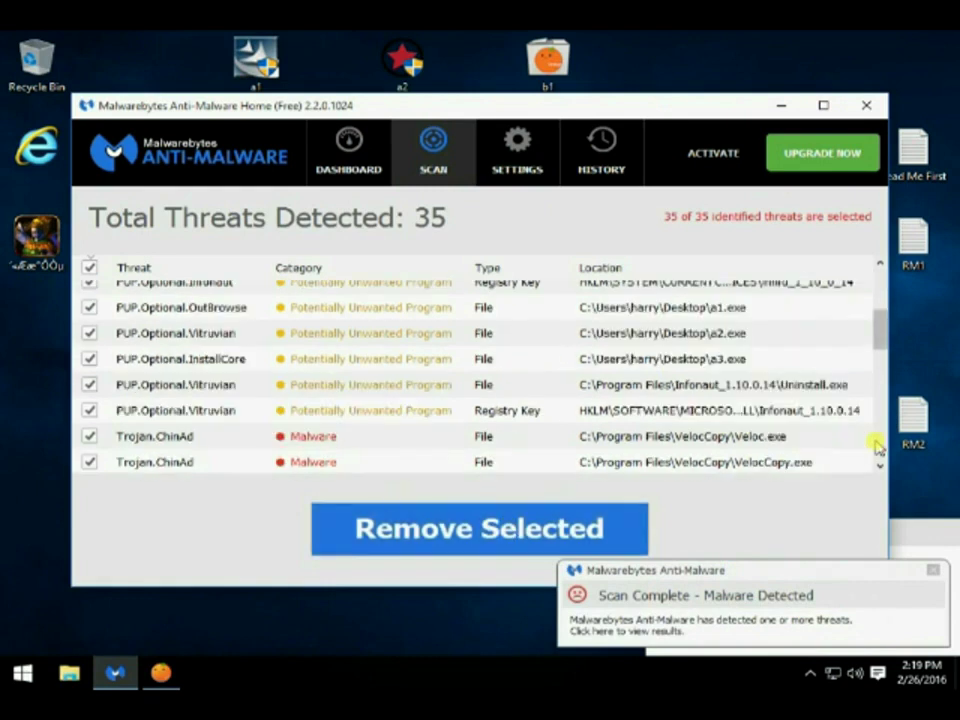
pyautogui.scroll(-3, 876, 447)
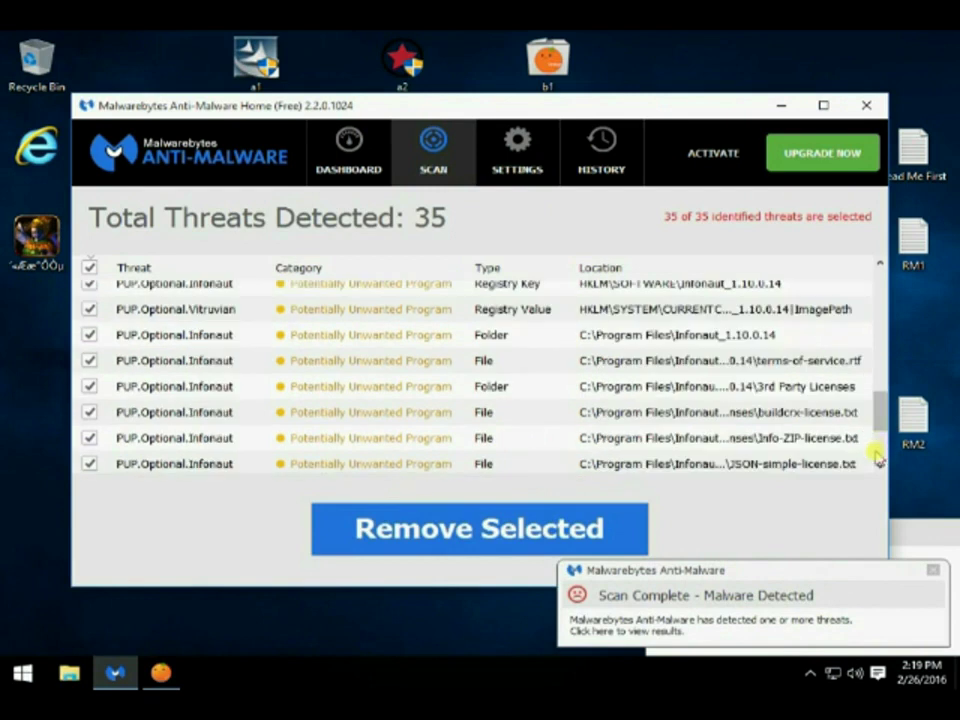
# Finish reviewing the detected threats, close Malwarebytes Anti-Malware and open the RM2 note.
pyautogui.scroll(-2, 877, 457)
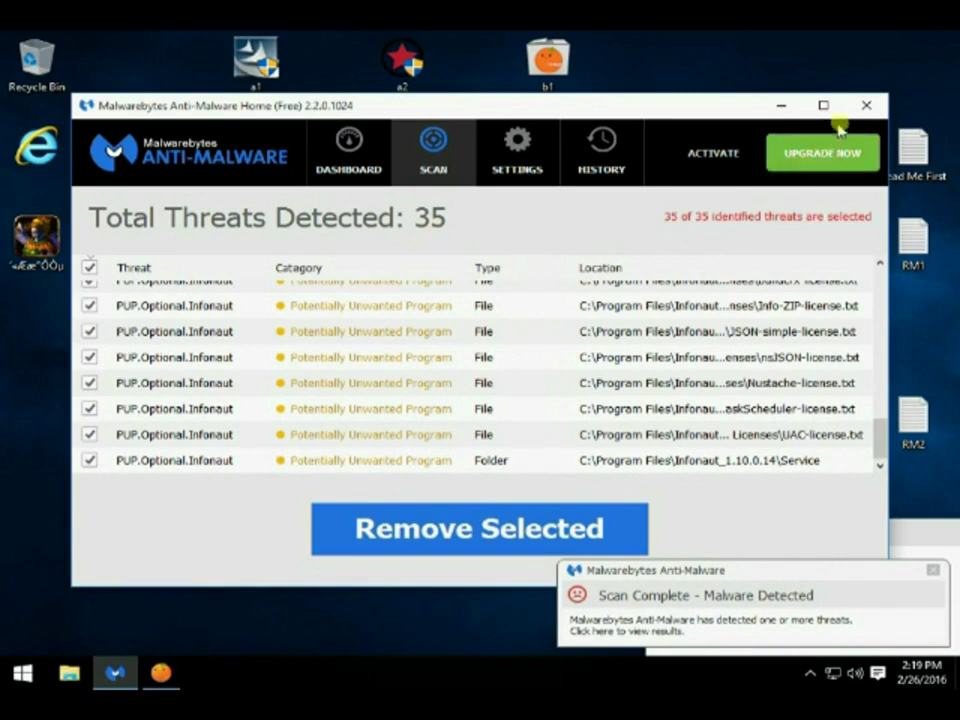
pyautogui.click(866, 105)
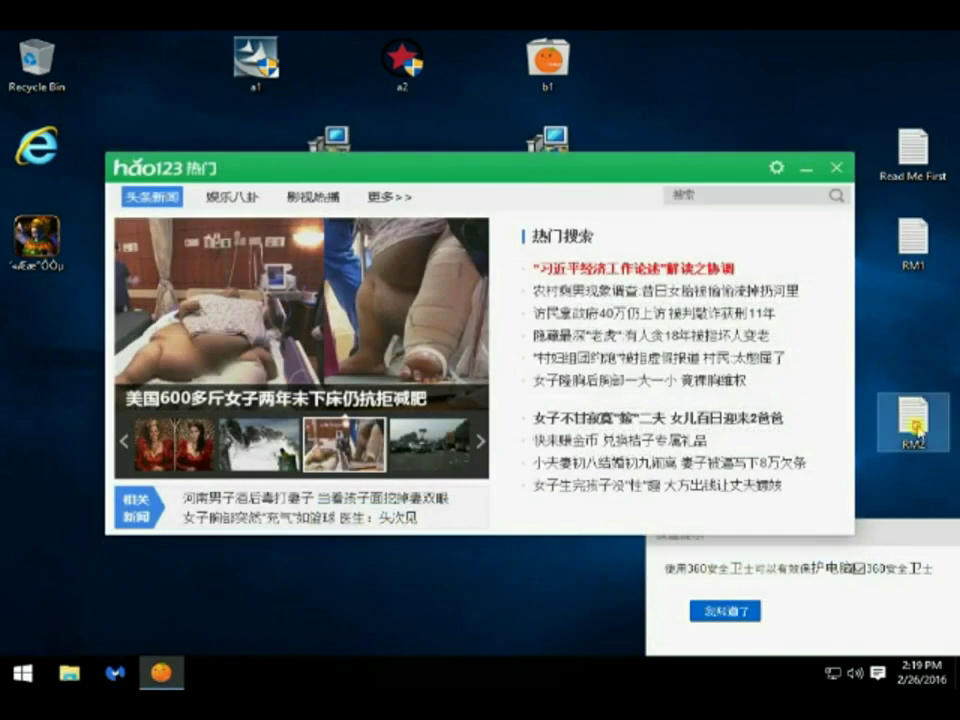
pyautogui.doubleClick(914, 428)
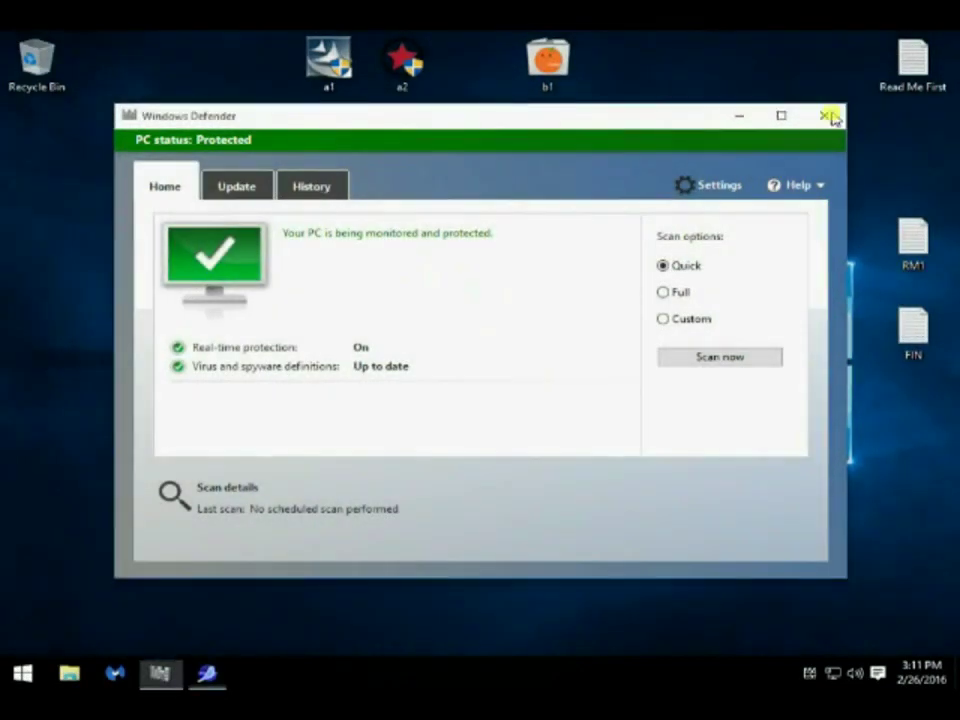
# Close the Windows Defender window, read the Read Me First note and close it.
pyautogui.click(825, 116)
pyautogui.doubleClick(893, 72)
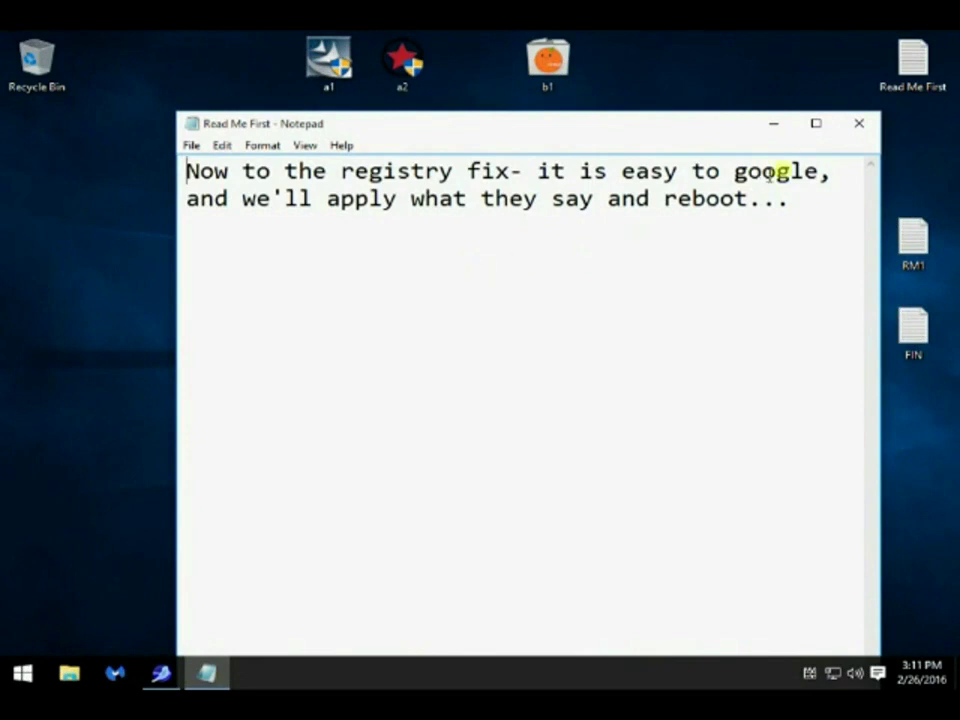
pyautogui.click(858, 123)
# Switch to SeaMonkey, search Google for "windows defender pup registry fix" and read The Windows Club article's registry instructions on blocking Potentially Unwanted Programs.
pyautogui.hotkey('alt', 'Tab')
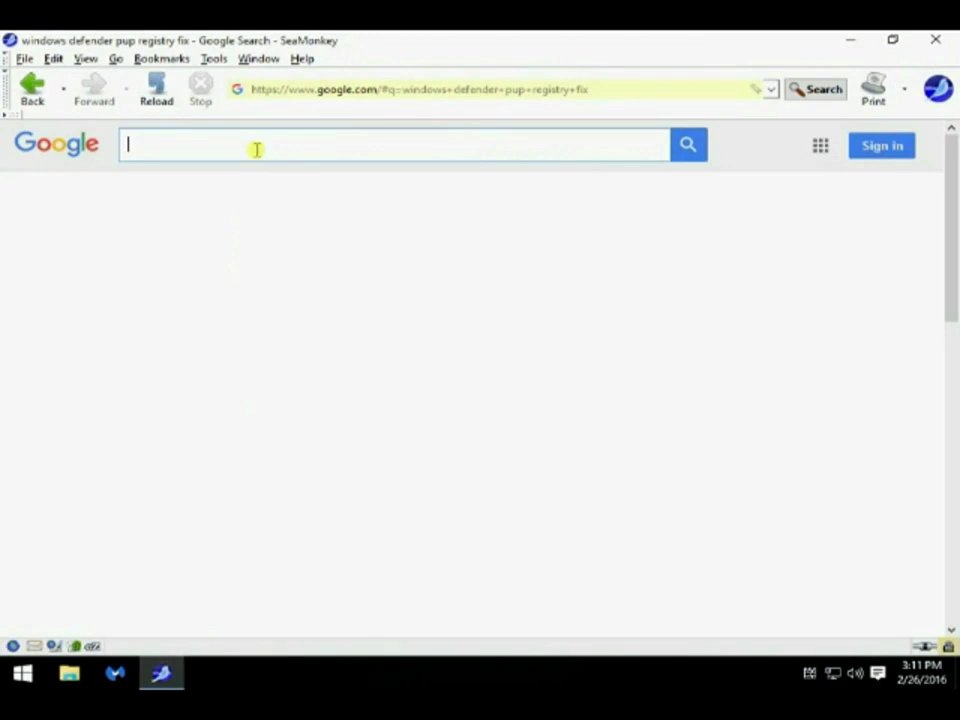
pyautogui.rightClick(255, 149)
pyautogui.click(320, 244)
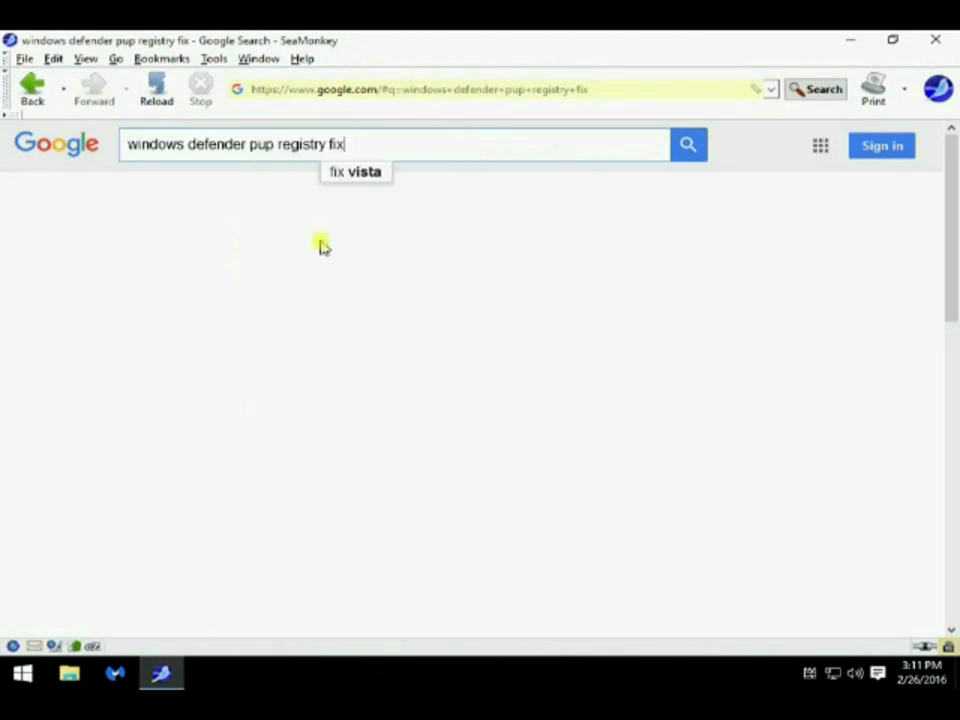
pyautogui.click(688, 144)
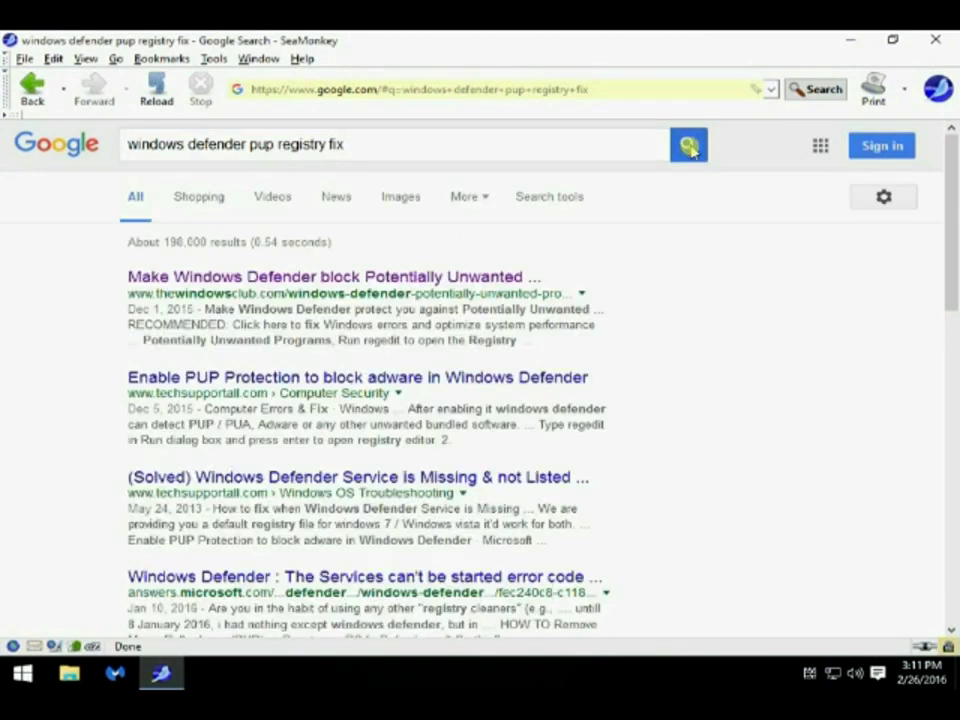
pyautogui.click(403, 278)
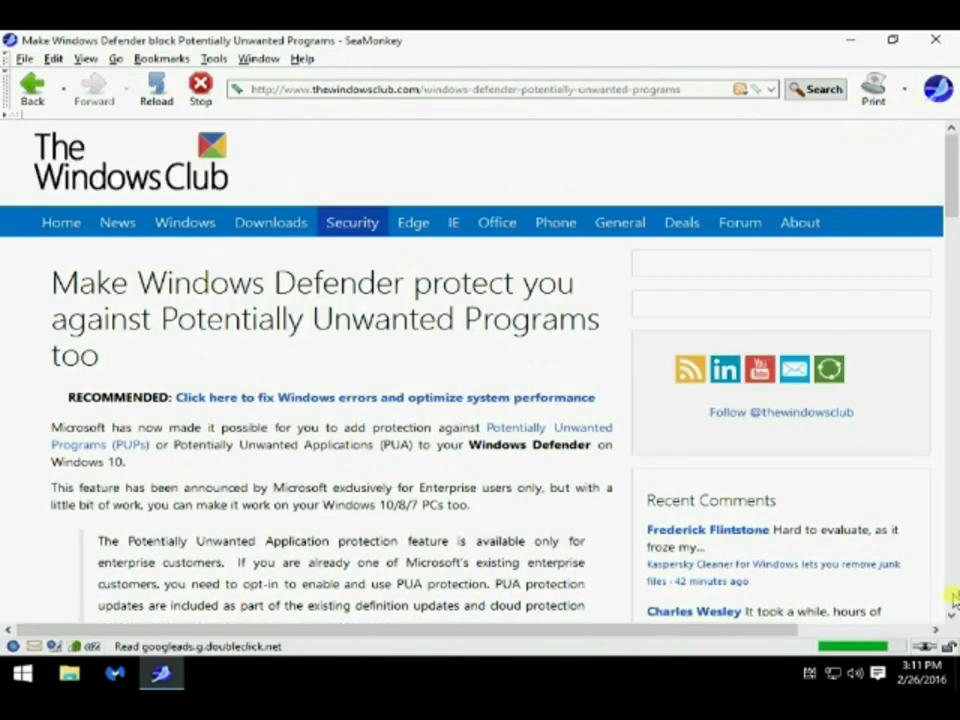
pyautogui.scroll(-5, 953, 597)
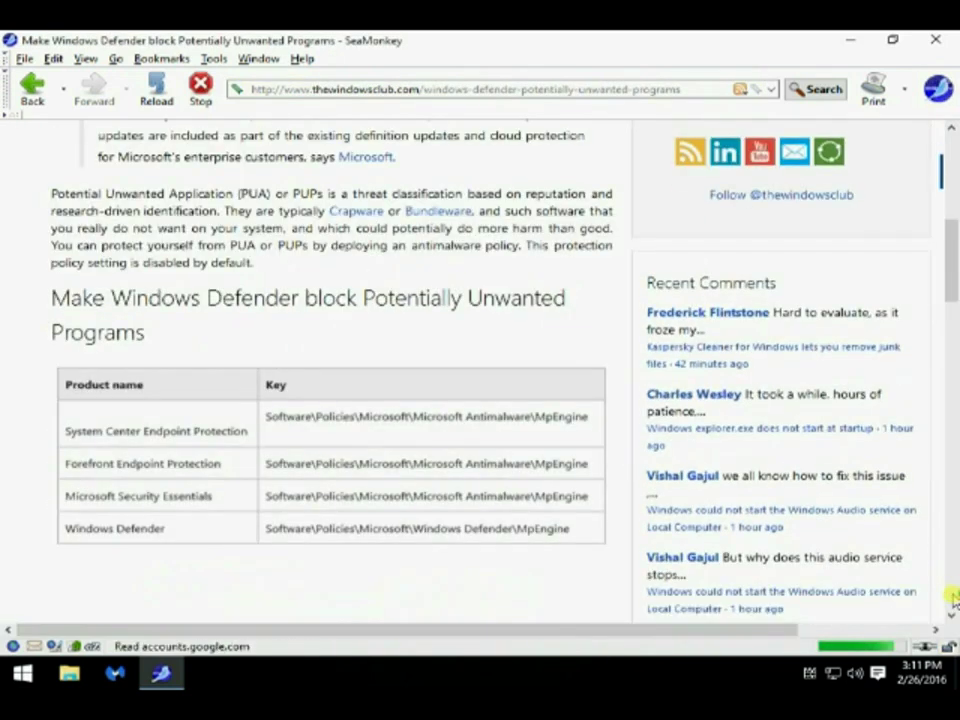
pyautogui.scroll(-5, 953, 597)
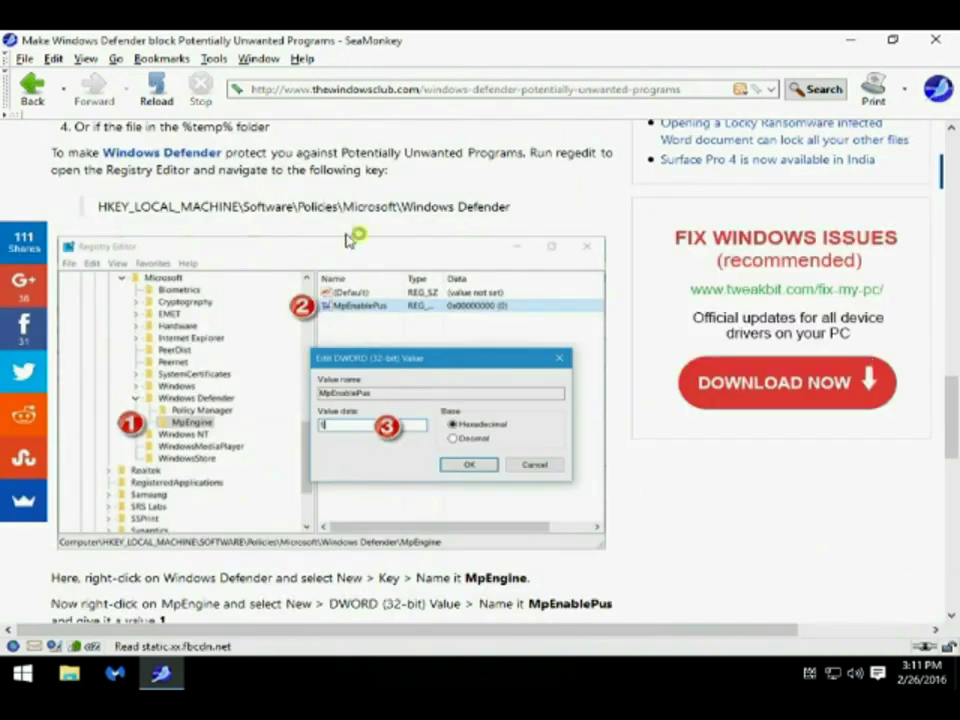
# Launch regedit and move the Registry Editor window clear of the key path shown in the article.
pyautogui.click(24, 670)
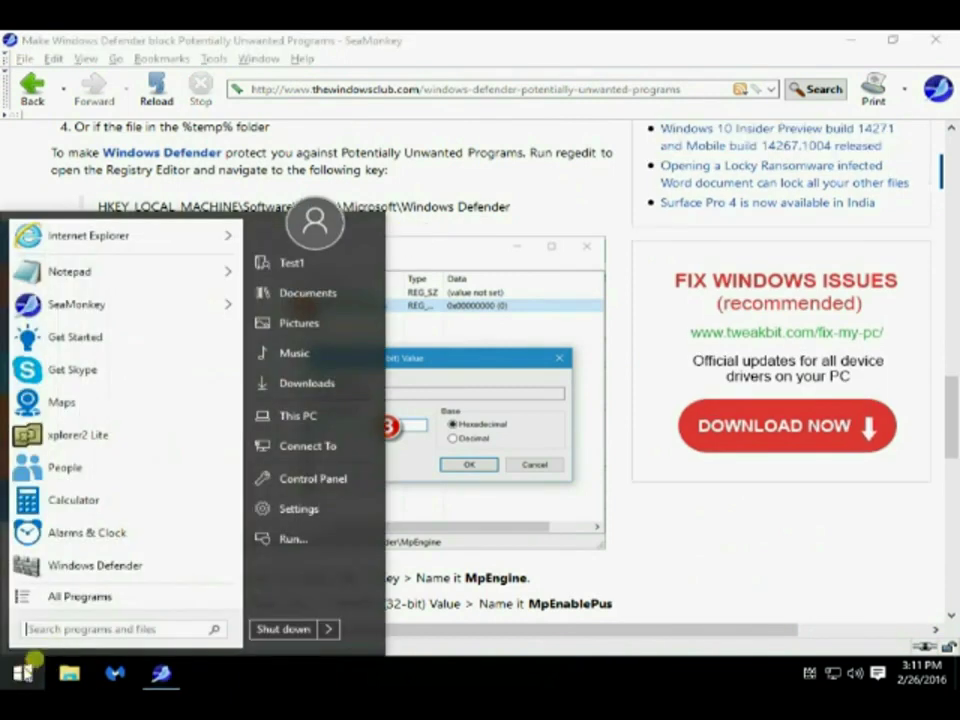
pyautogui.click(64, 628)
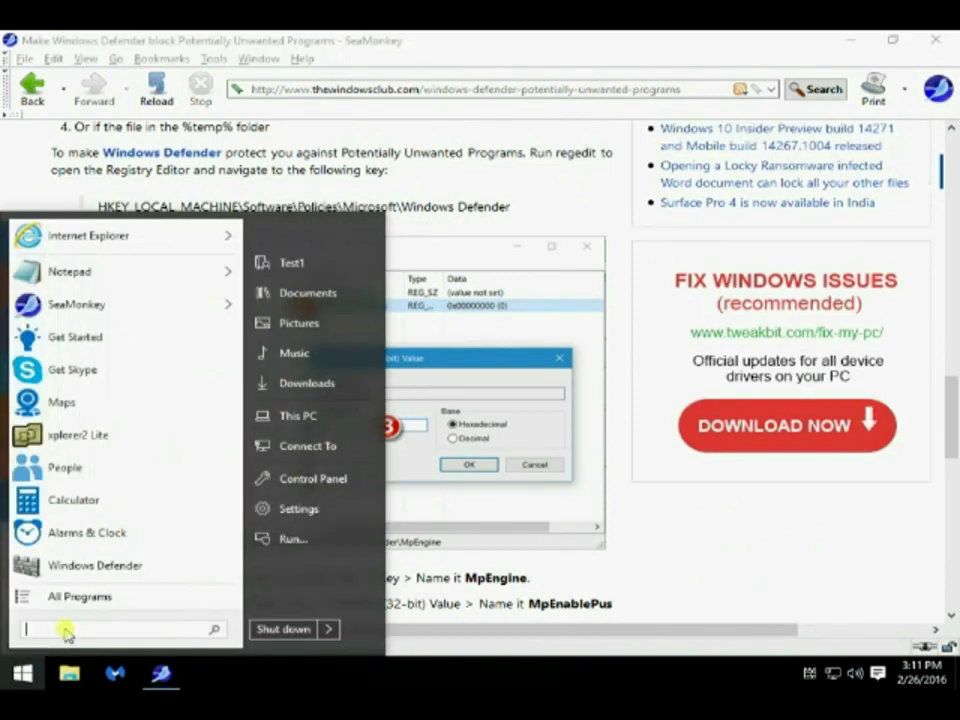
pyautogui.write('regedit')
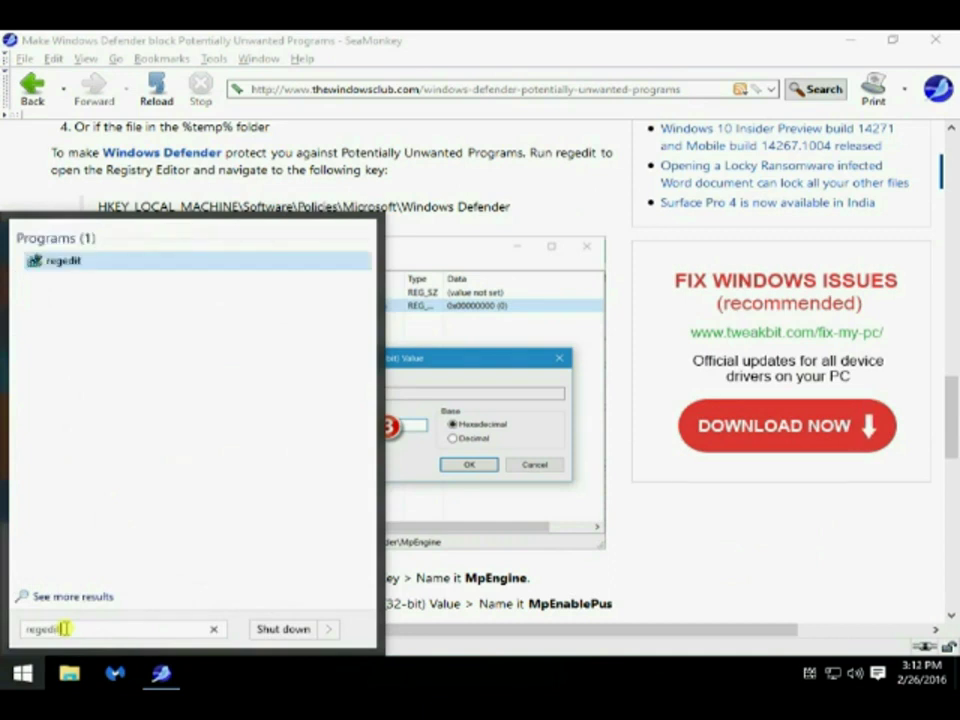
pyautogui.click(62, 262)
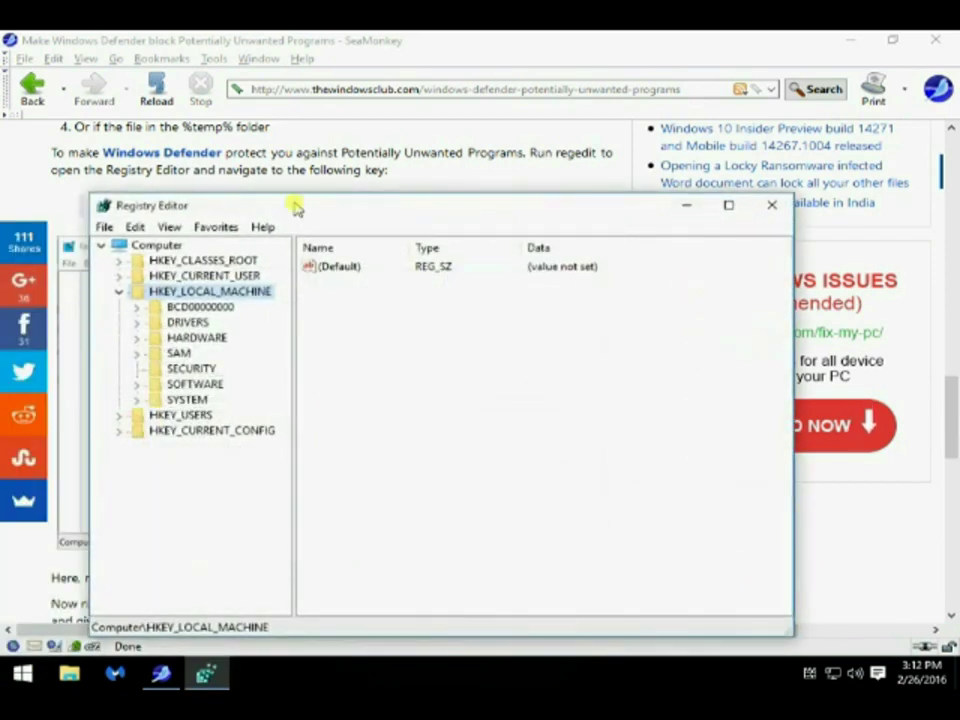
pyautogui.moveTo(294, 205); pyautogui.dragTo(303, 256)
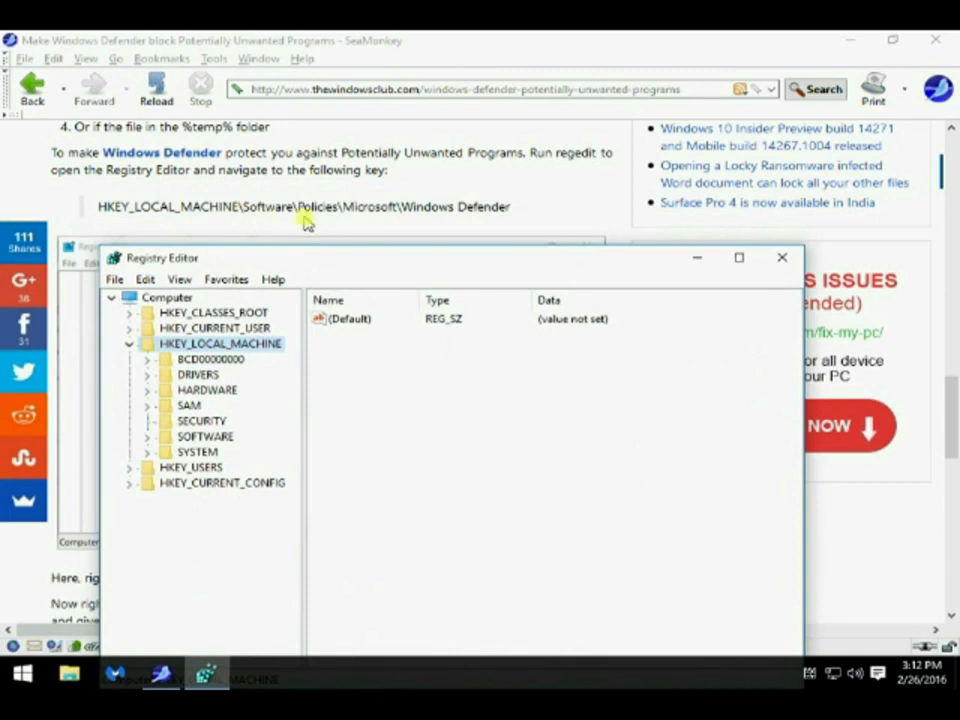
# Select the registry key HKEY_LOCAL_MACHINE\SOFTWARE\Policies\Microsoft\Windows Defender.
pyautogui.click(148, 436)
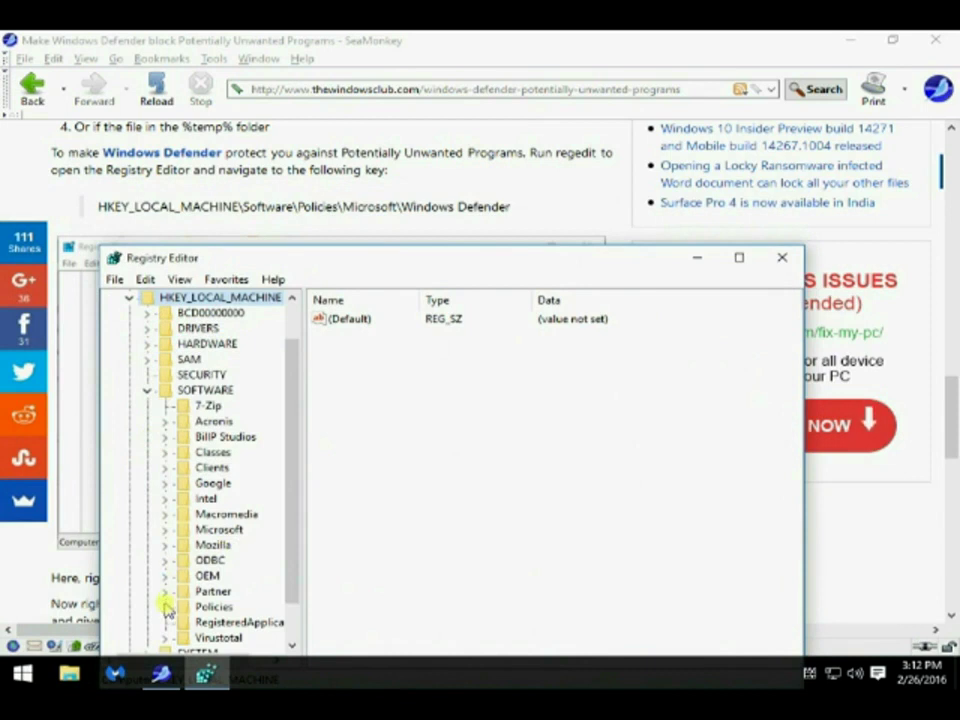
pyautogui.click(165, 606)
pyautogui.click(186, 623)
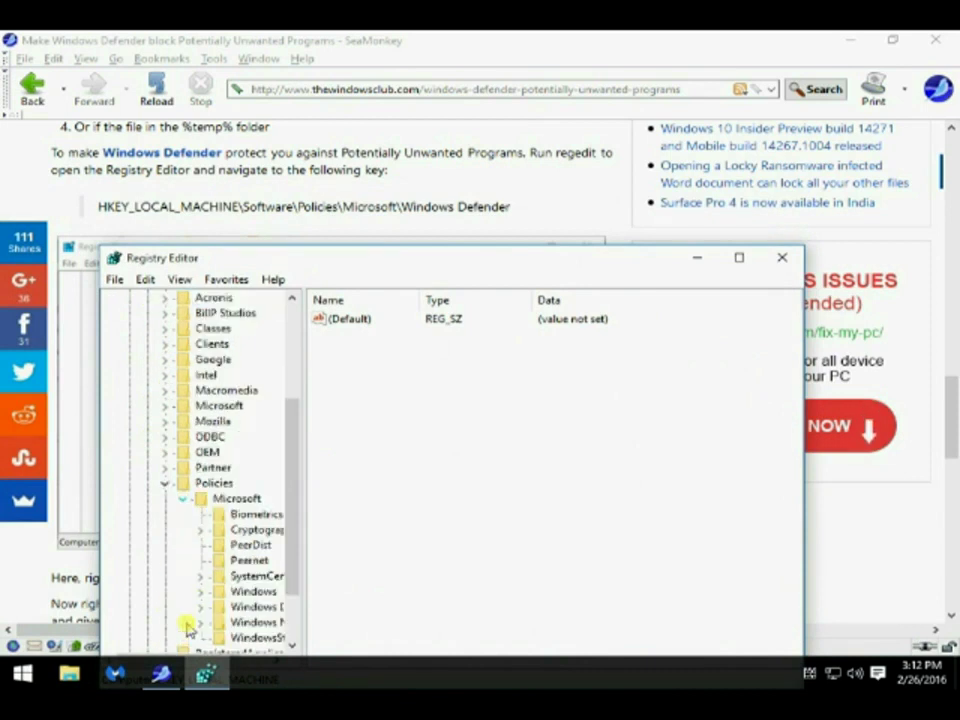
pyautogui.click(240, 608)
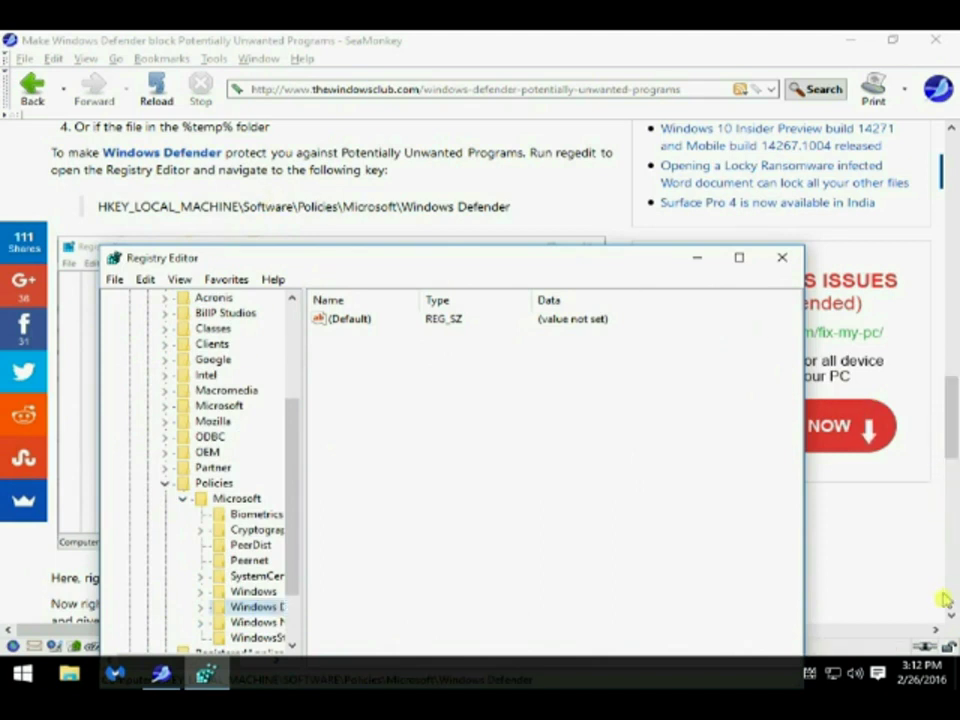
# Create a new key under Windows Defender and name it MpEngine, copying the name from the article.
pyautogui.moveTo(950, 617); pyautogui.dragTo(945, 615)
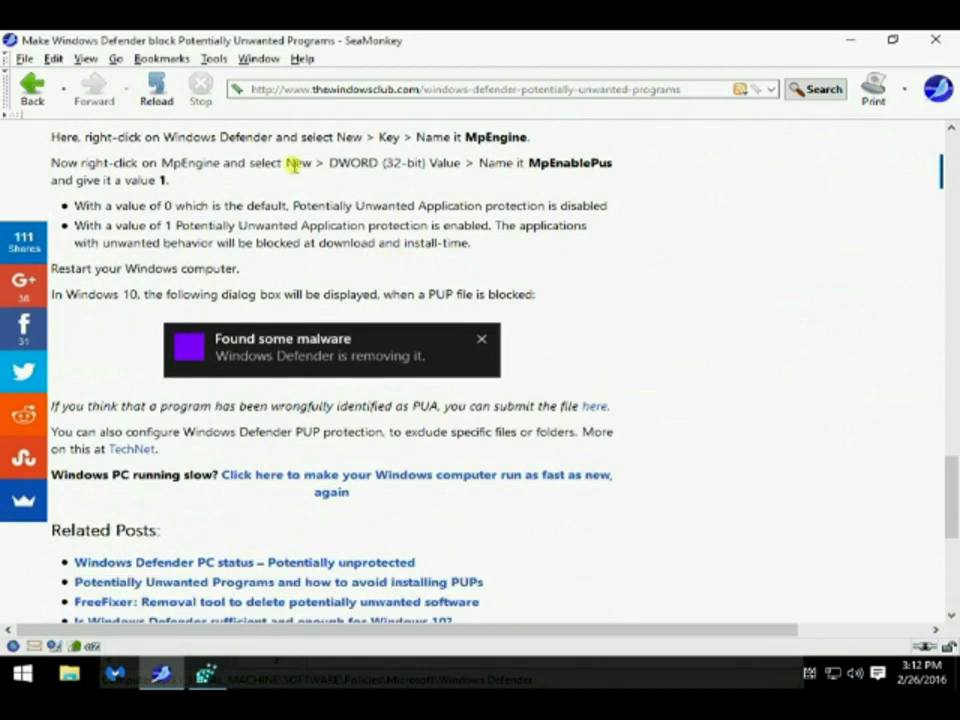
pyautogui.moveTo(462, 137); pyautogui.dragTo(519, 138)
pyautogui.rightClick(519, 139)
pyautogui.click(547, 148)
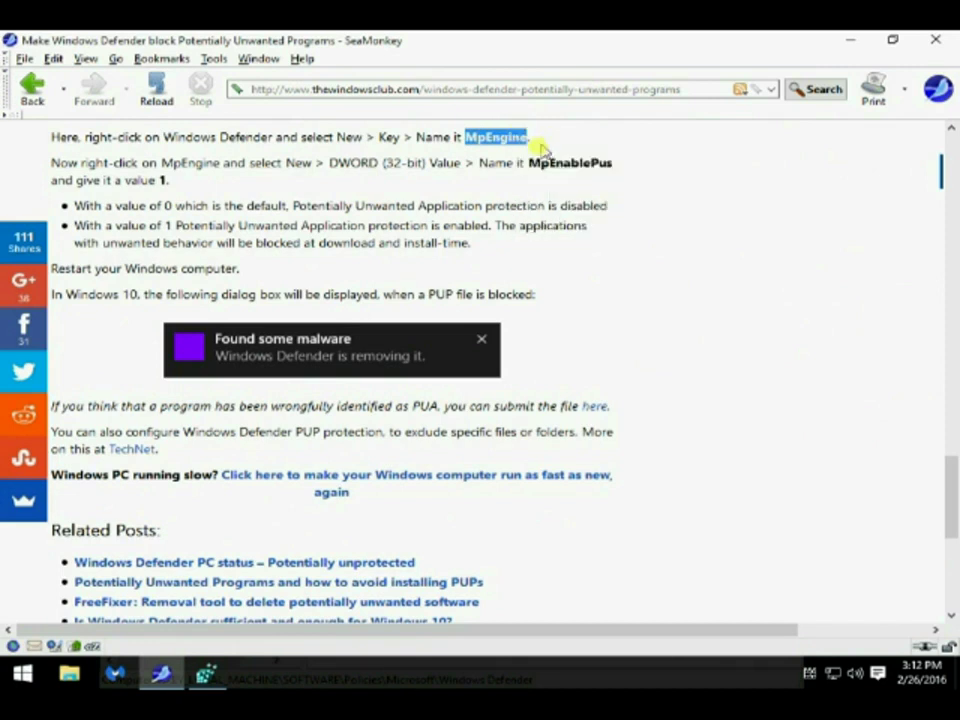
pyautogui.click(207, 677)
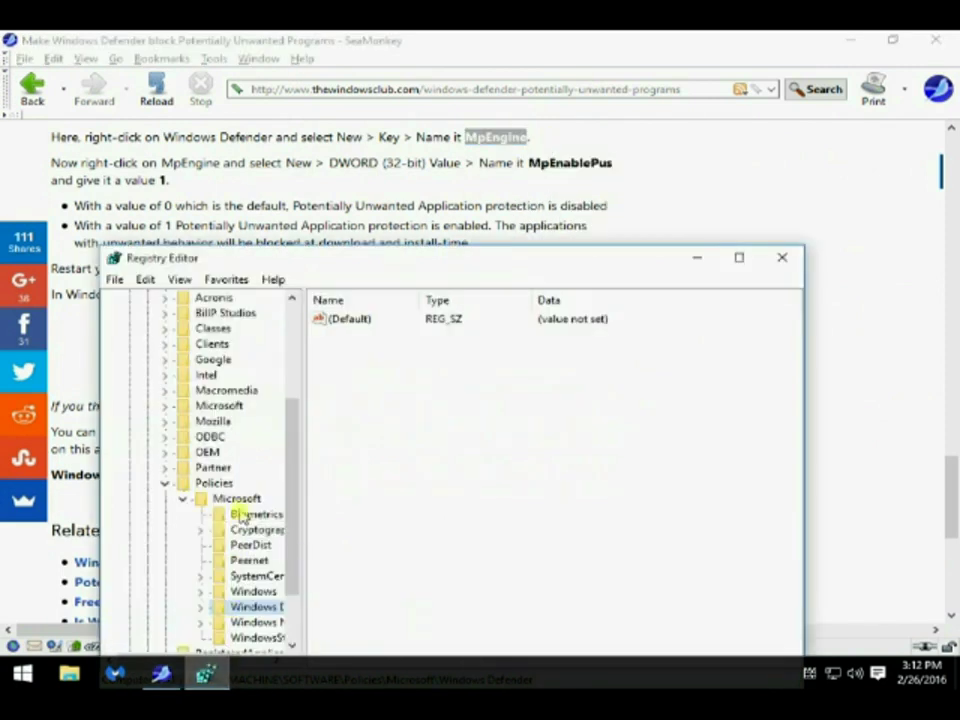
pyautogui.rightClick(244, 609)
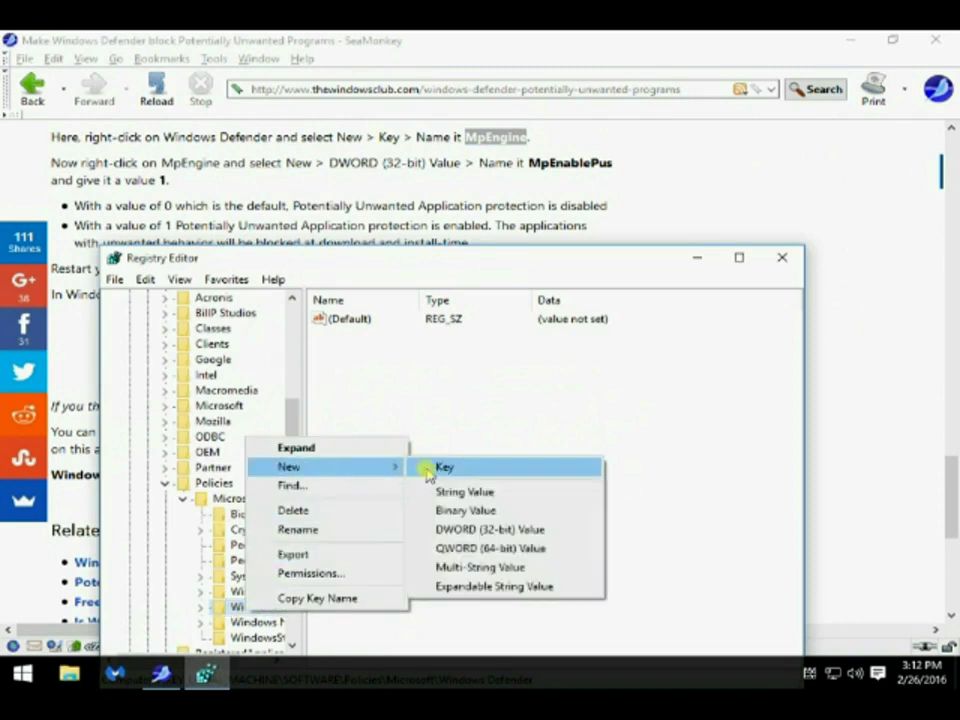
pyautogui.click(430, 467)
pyautogui.rightClick(236, 637)
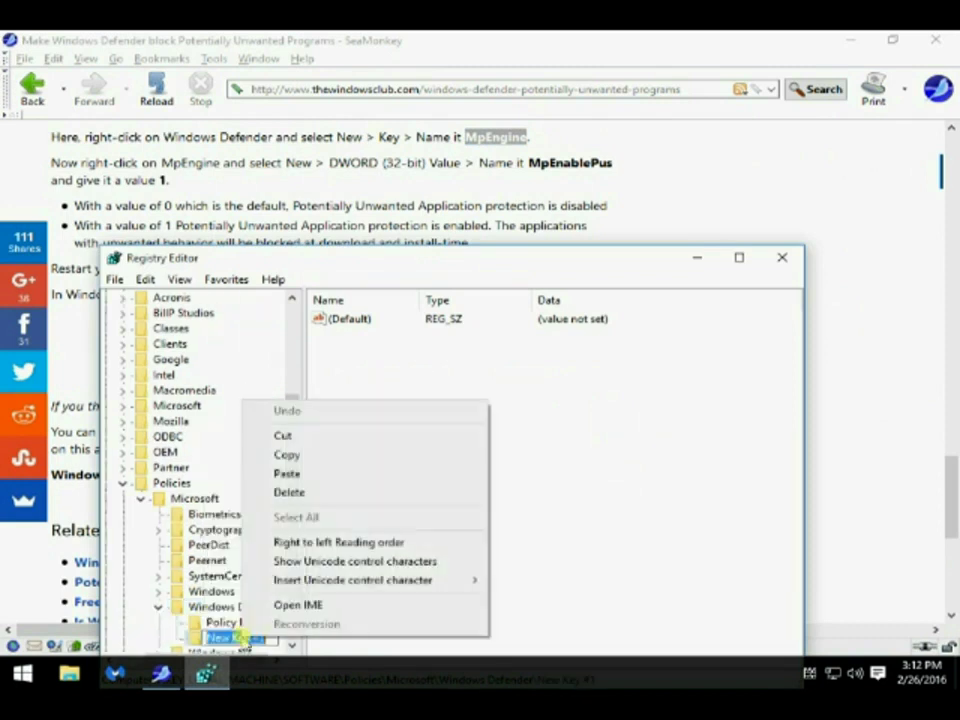
pyautogui.click(328, 474)
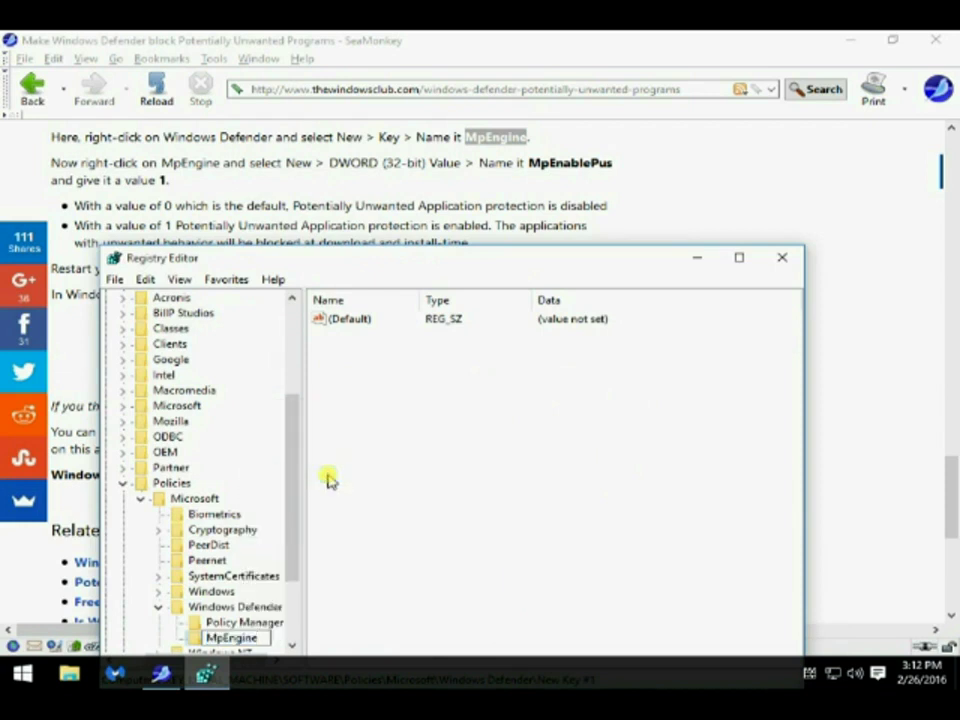
pyautogui.press('Return')
# Create a DWORD (32-bit) value in the MpEngine key and name it MpEnablePus, copying the name from the article.
pyautogui.rightClick(377, 346)
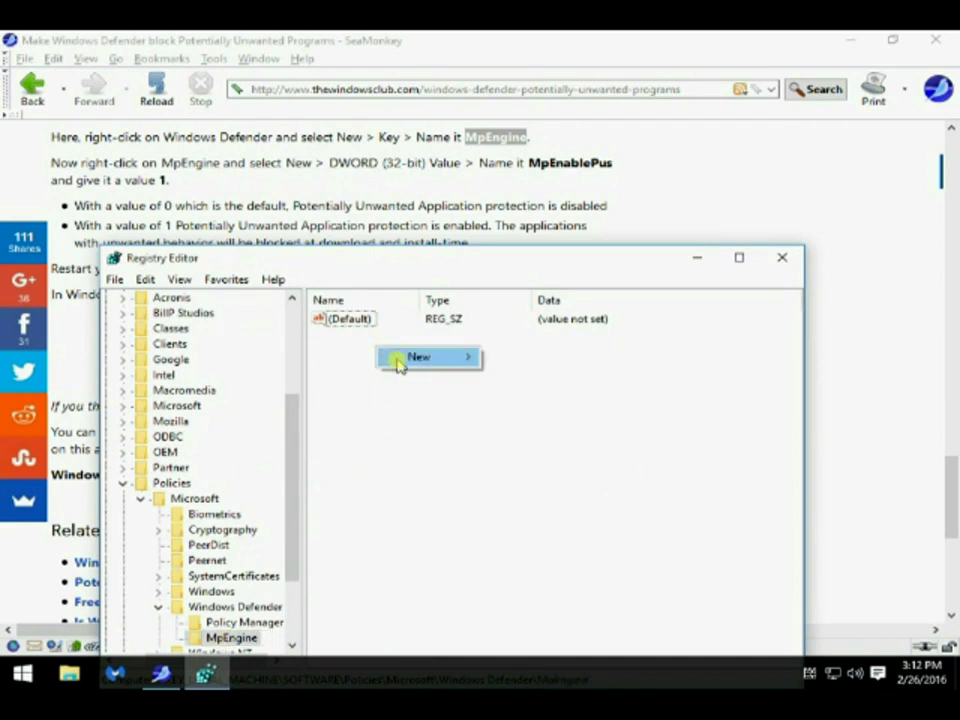
pyautogui.moveTo(431, 366)
pyautogui.click(515, 420)
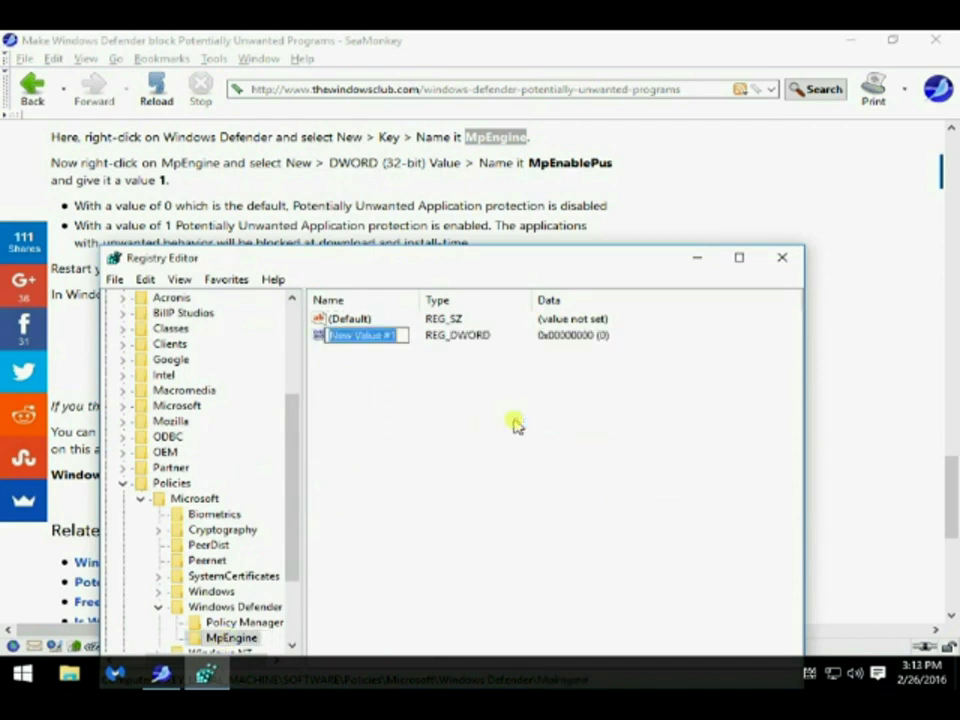
pyautogui.moveTo(530, 162); pyautogui.dragTo(600, 166)
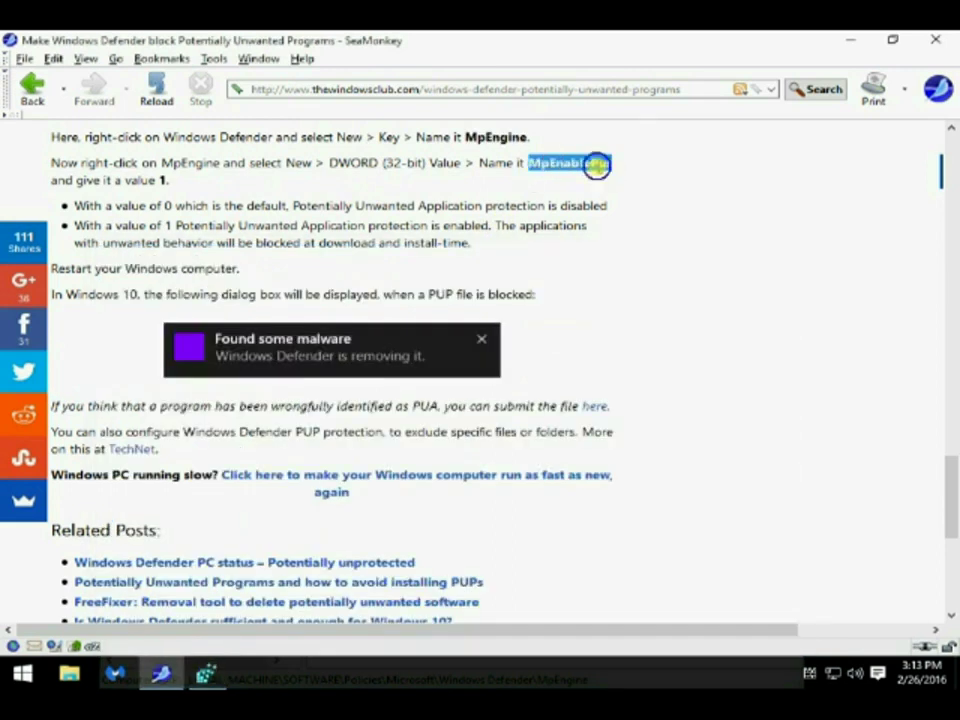
pyautogui.rightClick(600, 167)
pyautogui.click(628, 181)
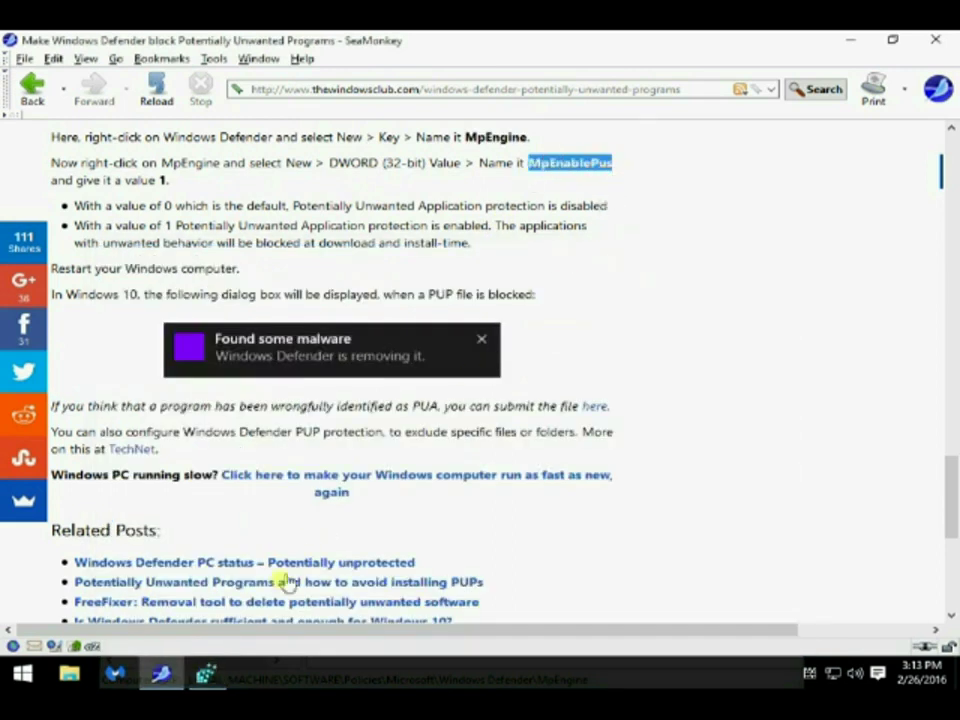
pyautogui.click(206, 672)
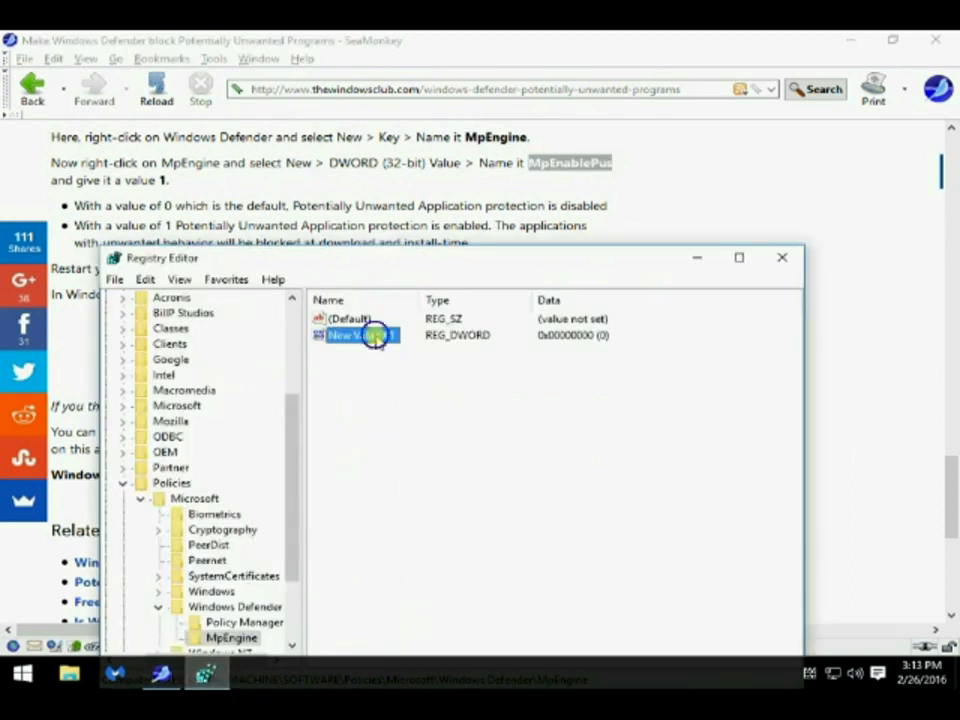
pyautogui.rightClick(376, 337)
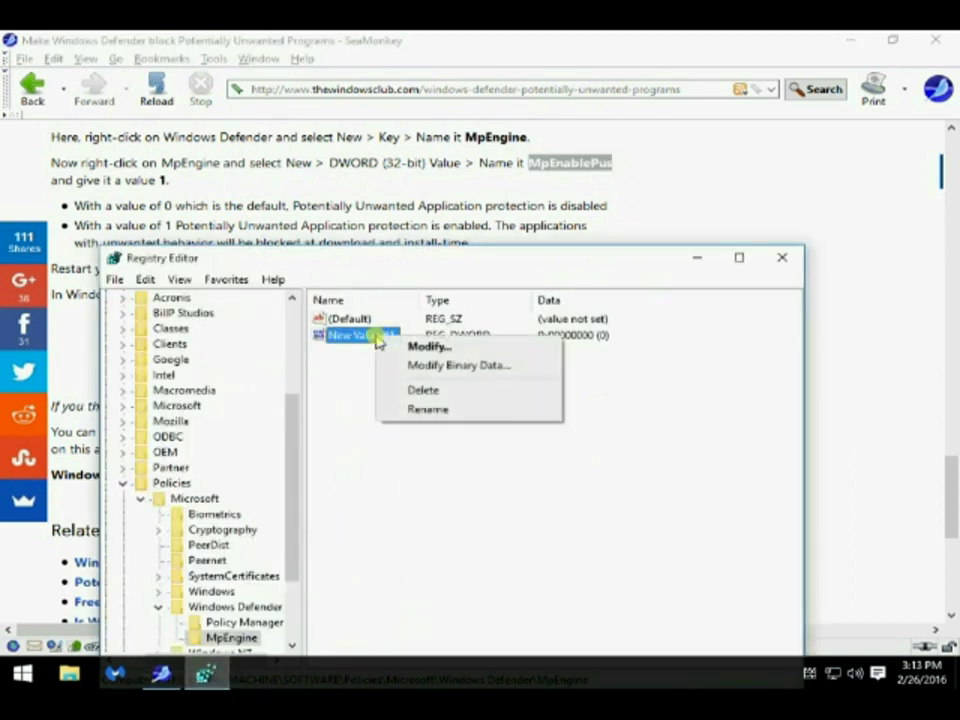
pyautogui.click(405, 408)
pyautogui.rightClick(370, 334)
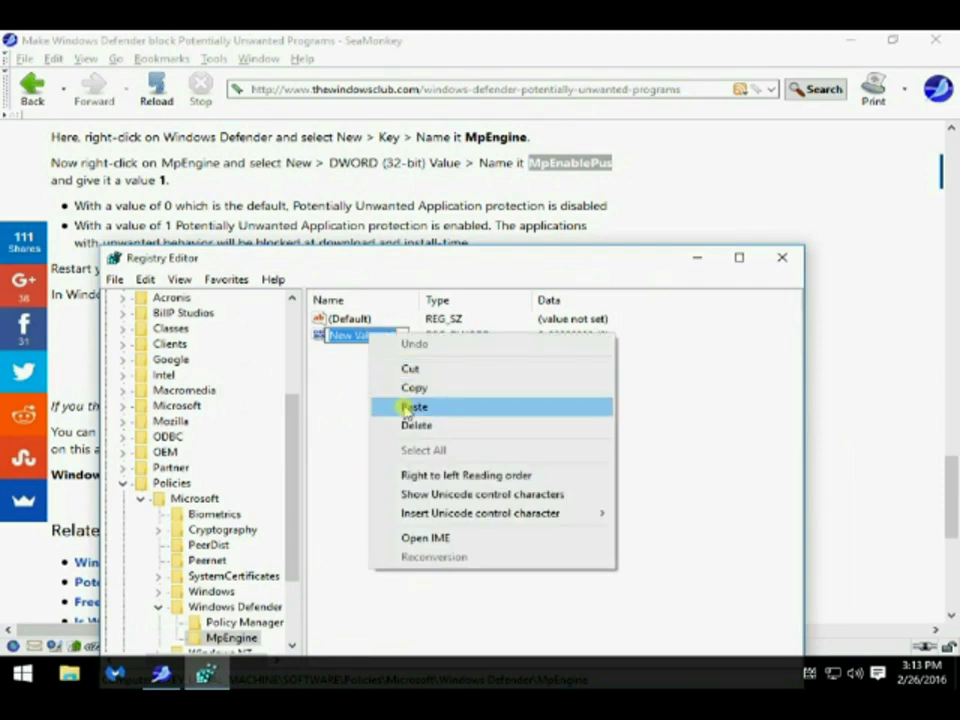
pyautogui.click(410, 406)
pyautogui.press('Return')
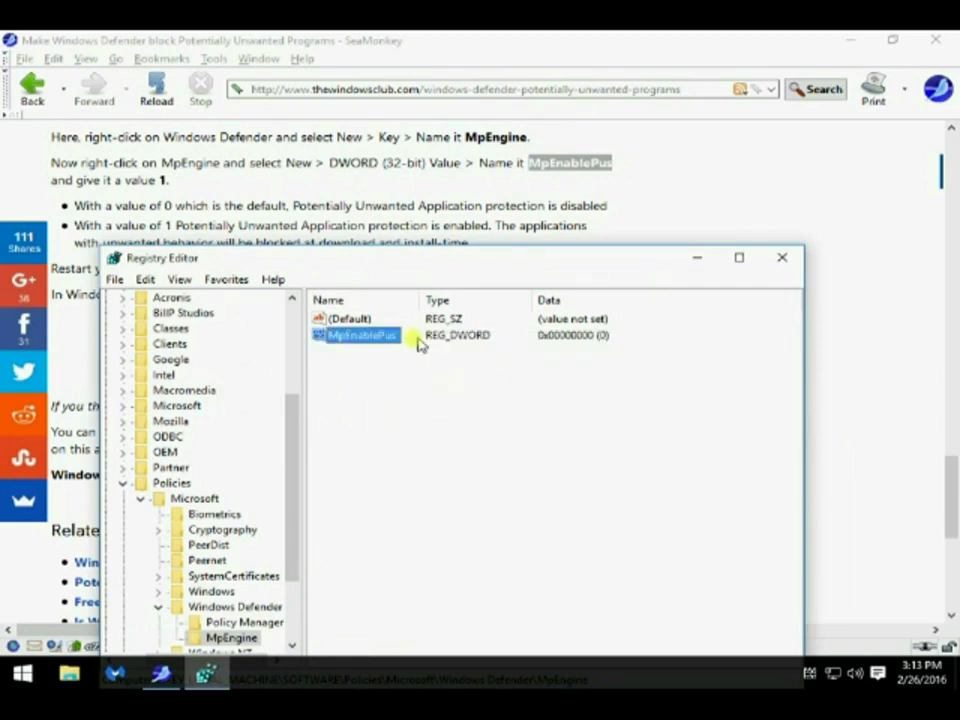
# Set the value data of MpEnablePus to 1.
pyautogui.rightClick(389, 337)
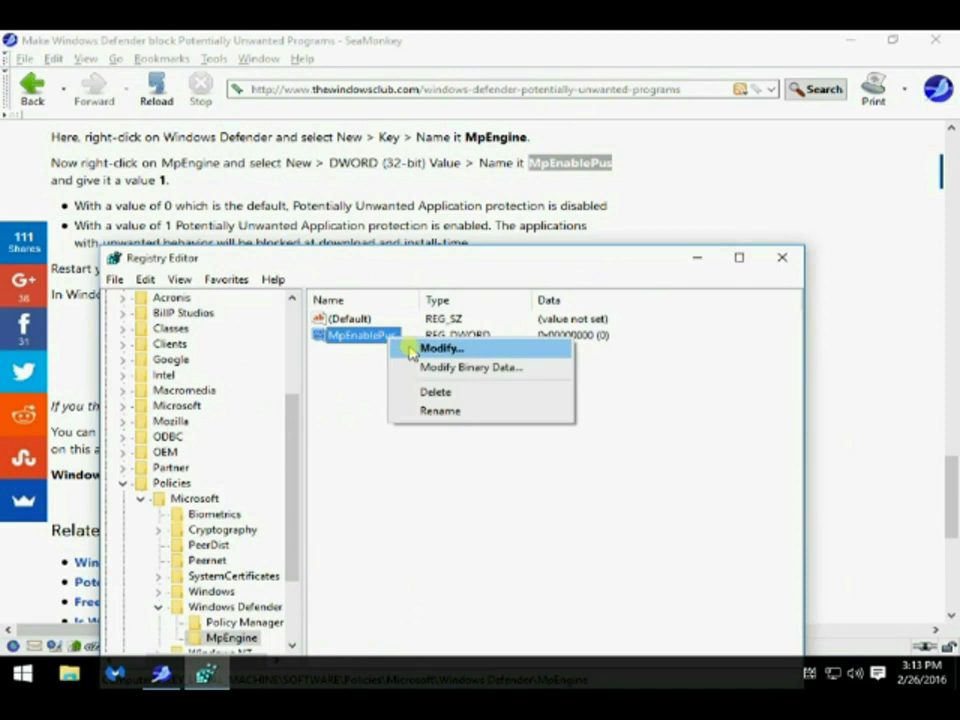
pyautogui.click(440, 348)
pyautogui.moveTo(212, 424); pyautogui.dragTo(150, 421)
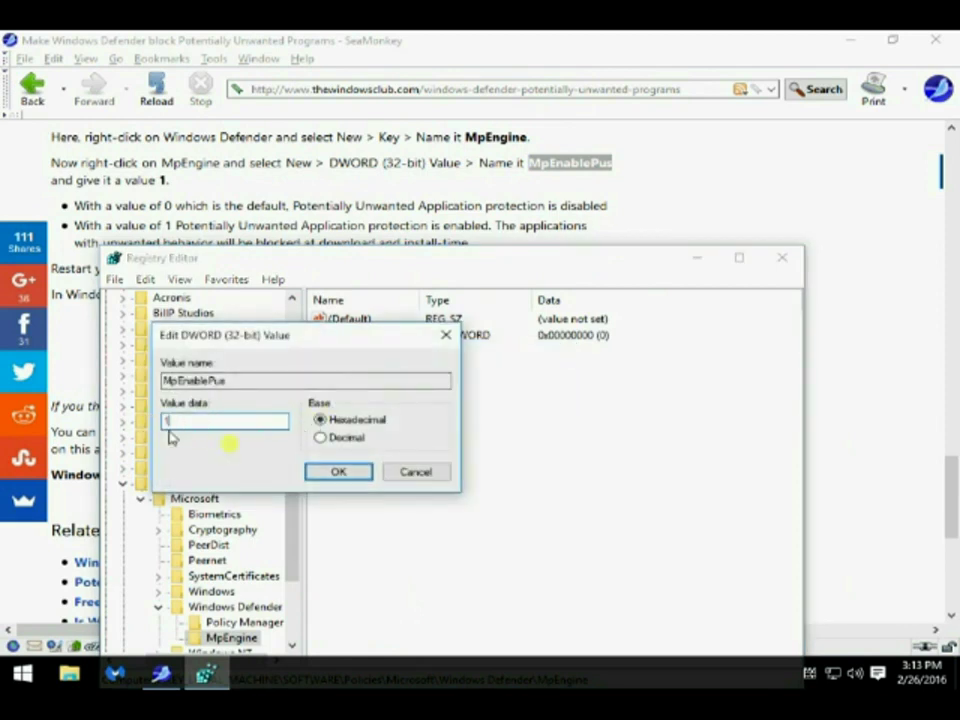
pyautogui.click(352, 470)
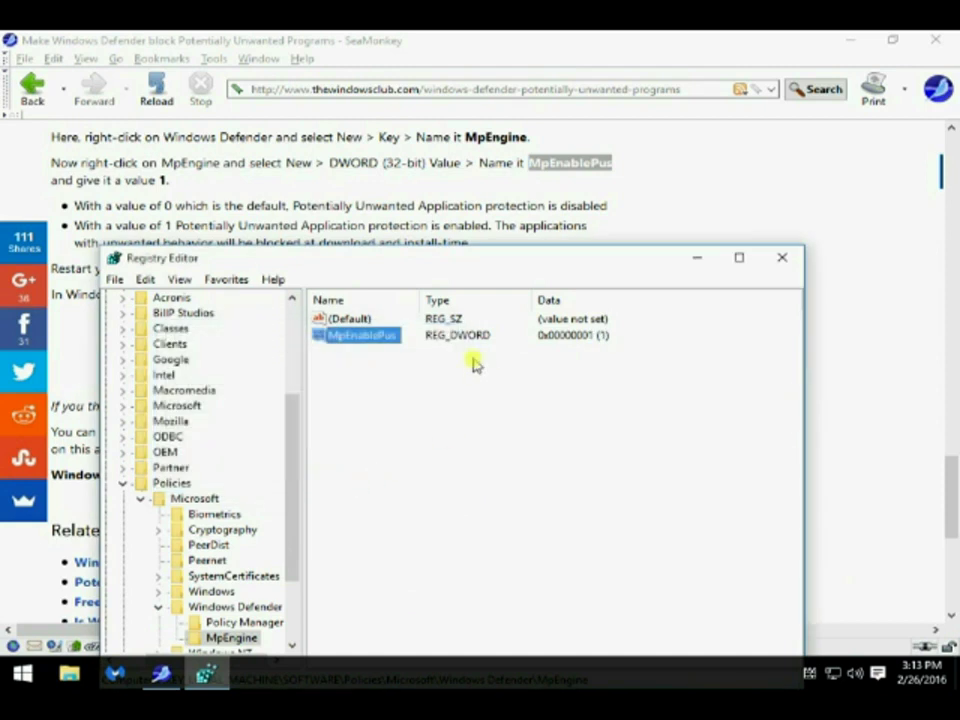
# Close the Registry Editor and the browser, and restart the computer.
pyautogui.click(780, 258)
pyautogui.click(935, 40)
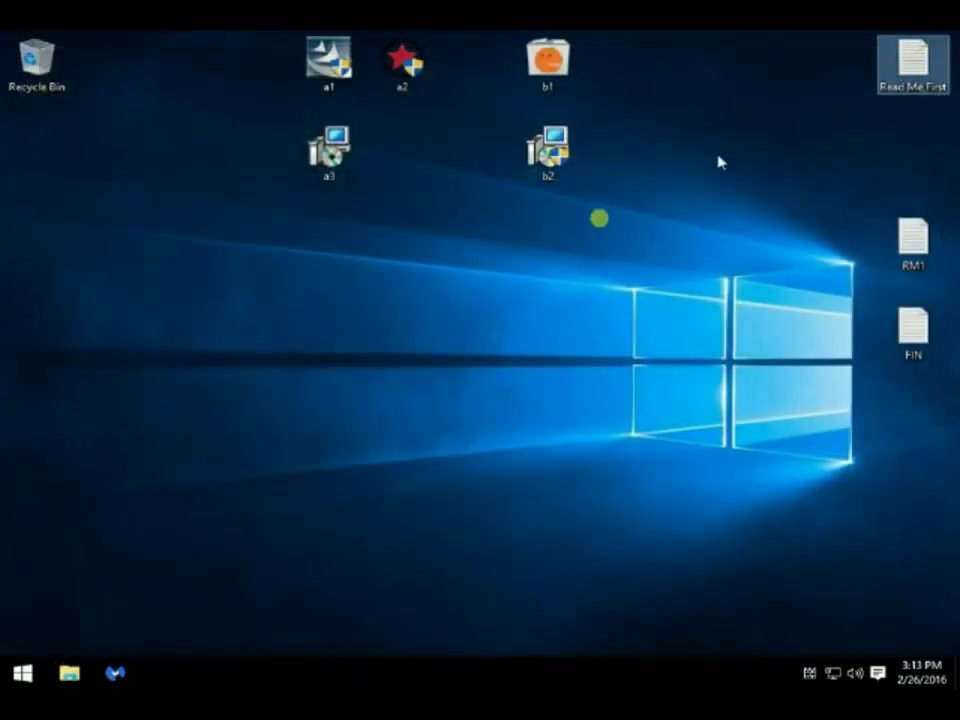
pyautogui.click(22, 672)
pyautogui.click(328, 630)
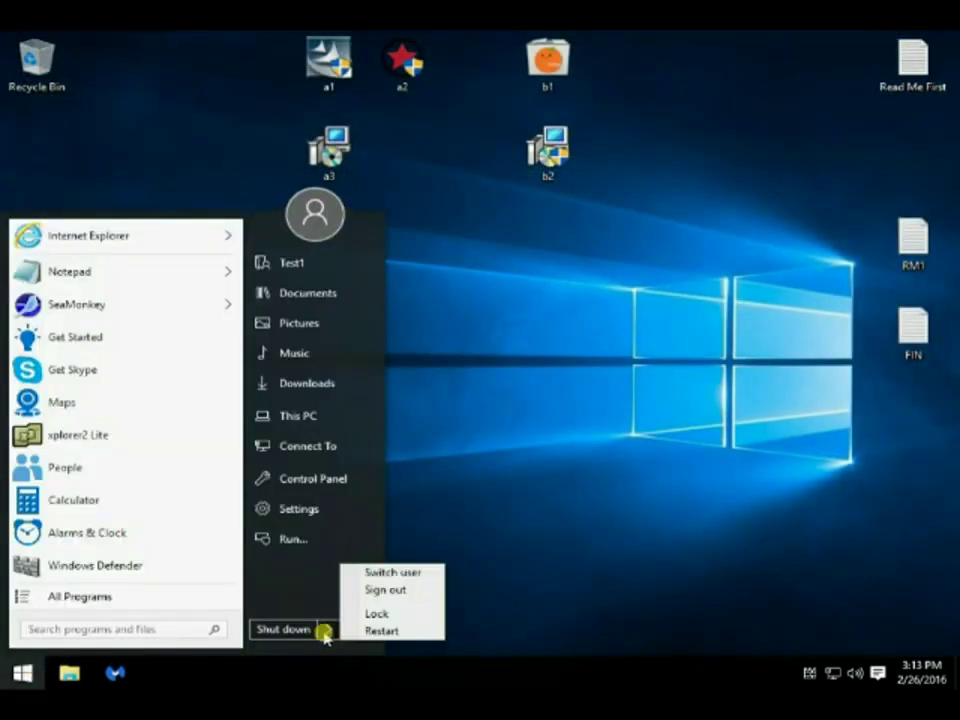
pyautogui.click(376, 630)
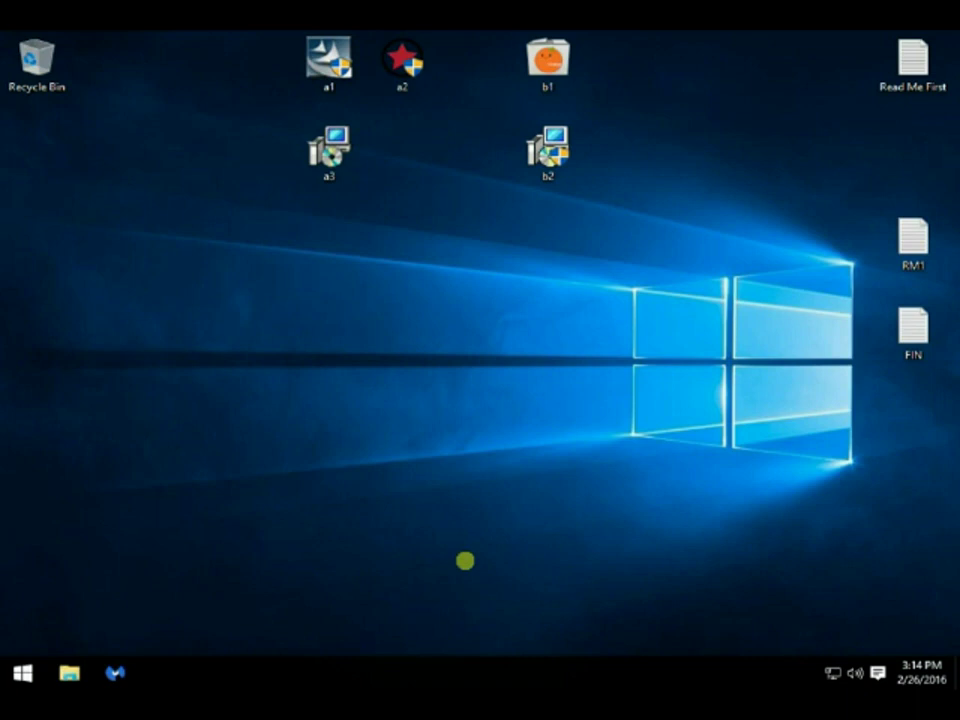
# Reopen regedit to check the MpEnablePus value in the MpEngine key, and close it again.
pyautogui.click(22, 672)
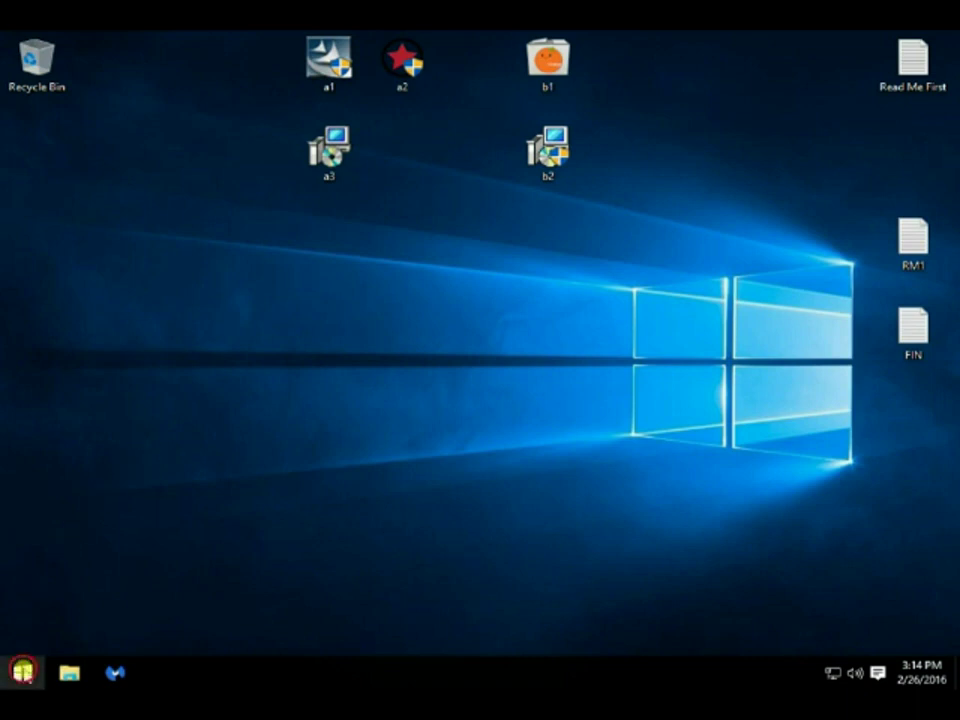
pyautogui.click(110, 629)
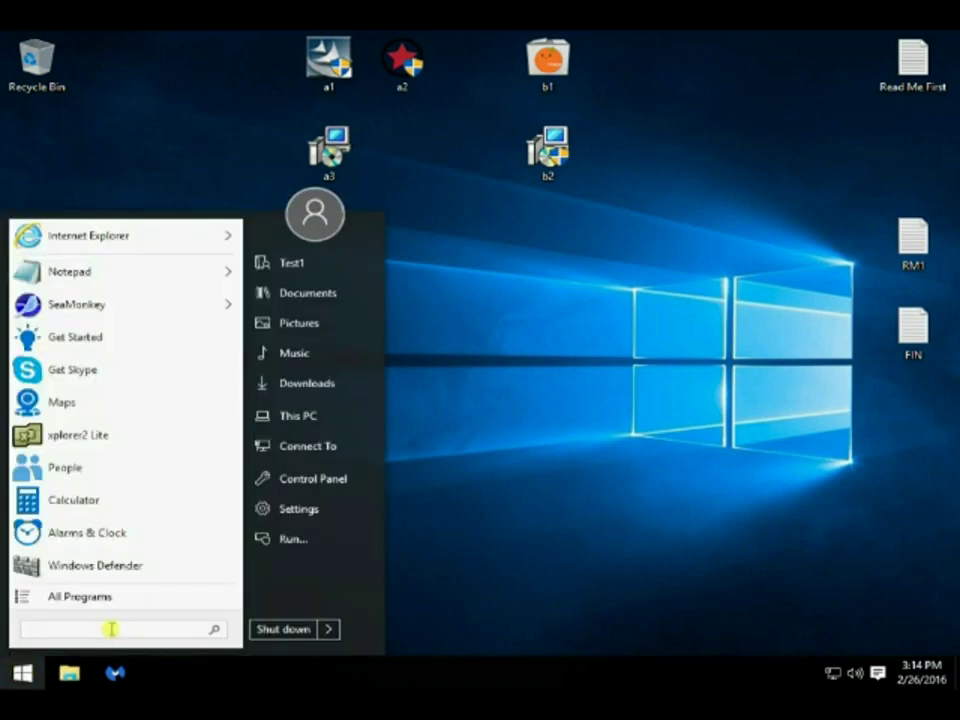
pyautogui.write('reg')
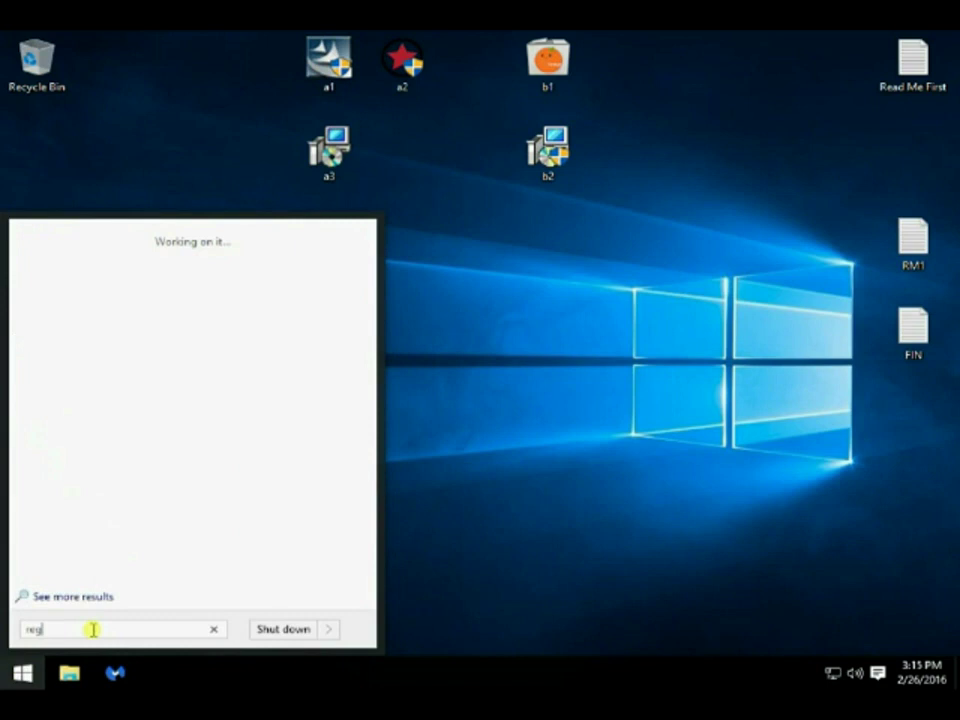
pyautogui.write('edit')
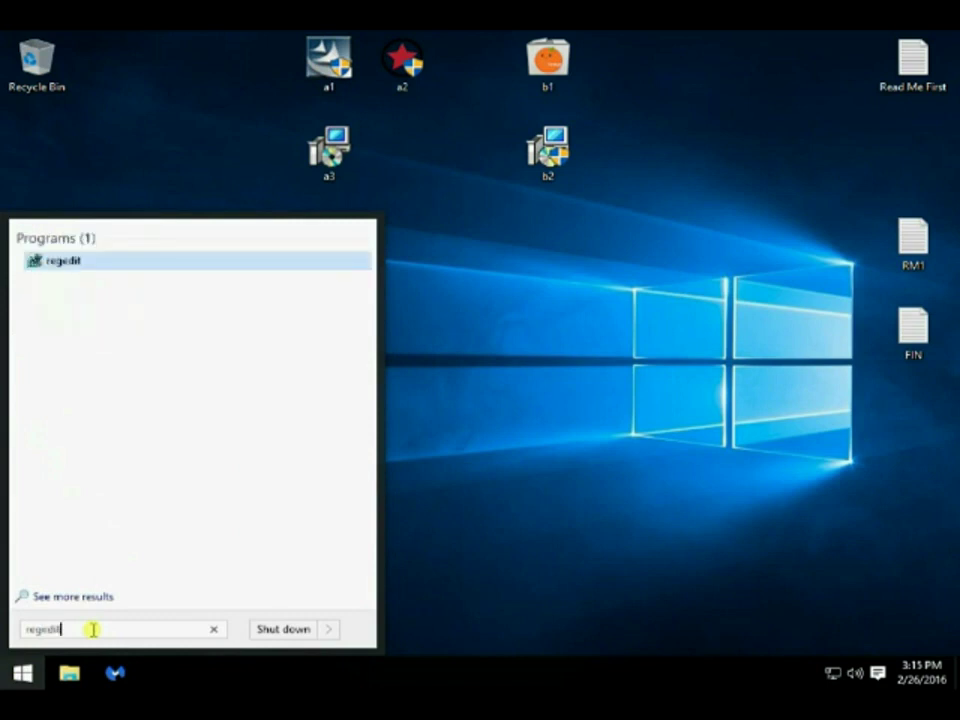
pyautogui.press('Return')
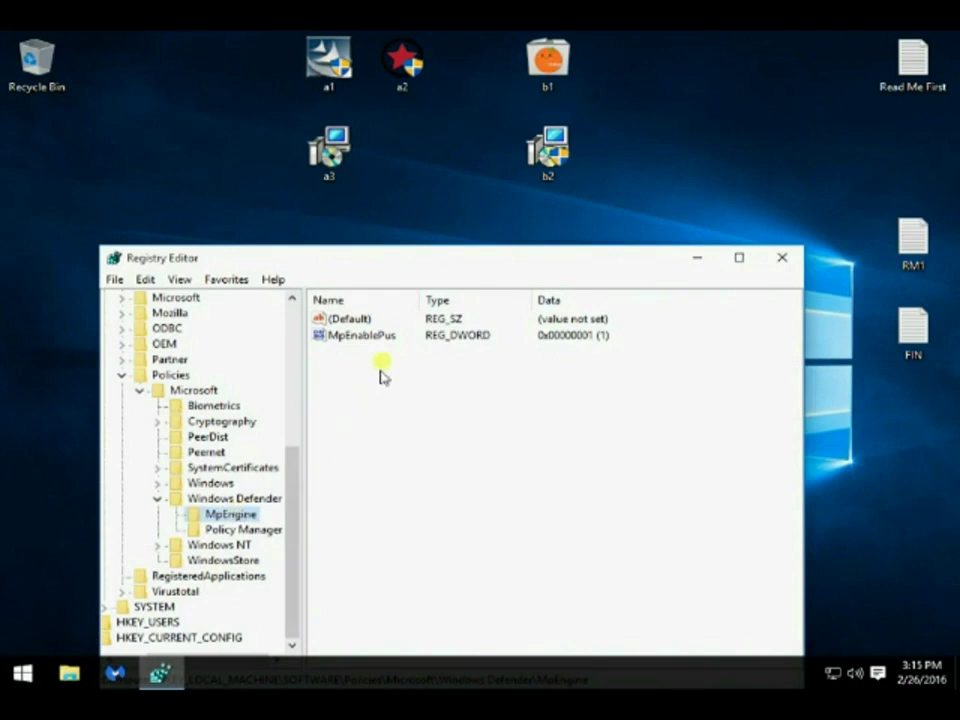
pyautogui.click(785, 262)
# Run the a1 installer from the desktop and finish its InstallShield wizard.
pyautogui.doubleClick(329, 60)
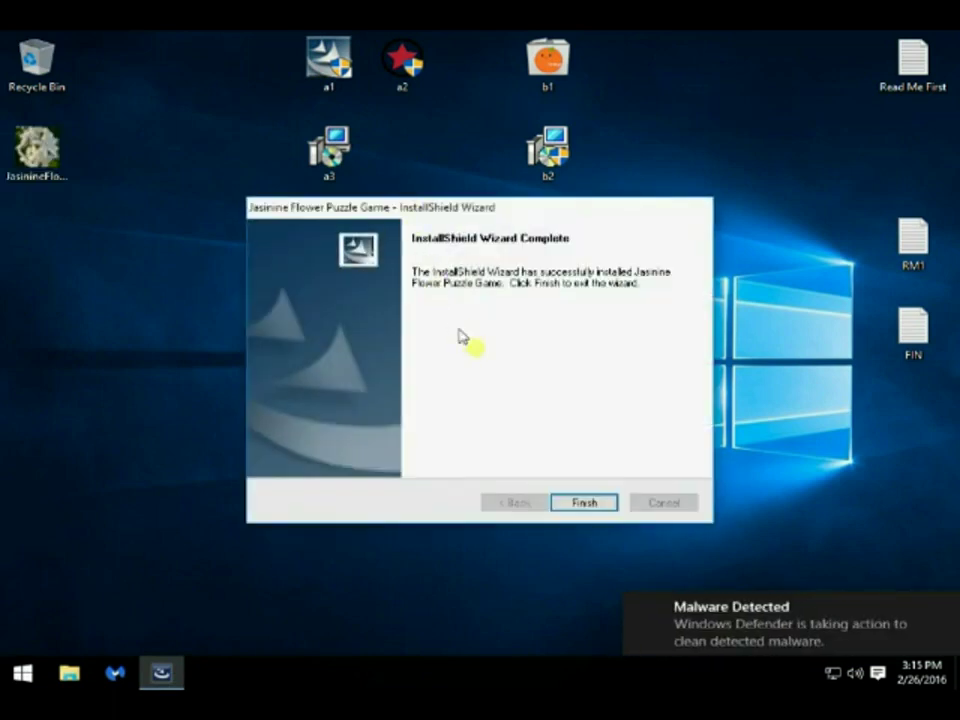
pyautogui.click(569, 507)
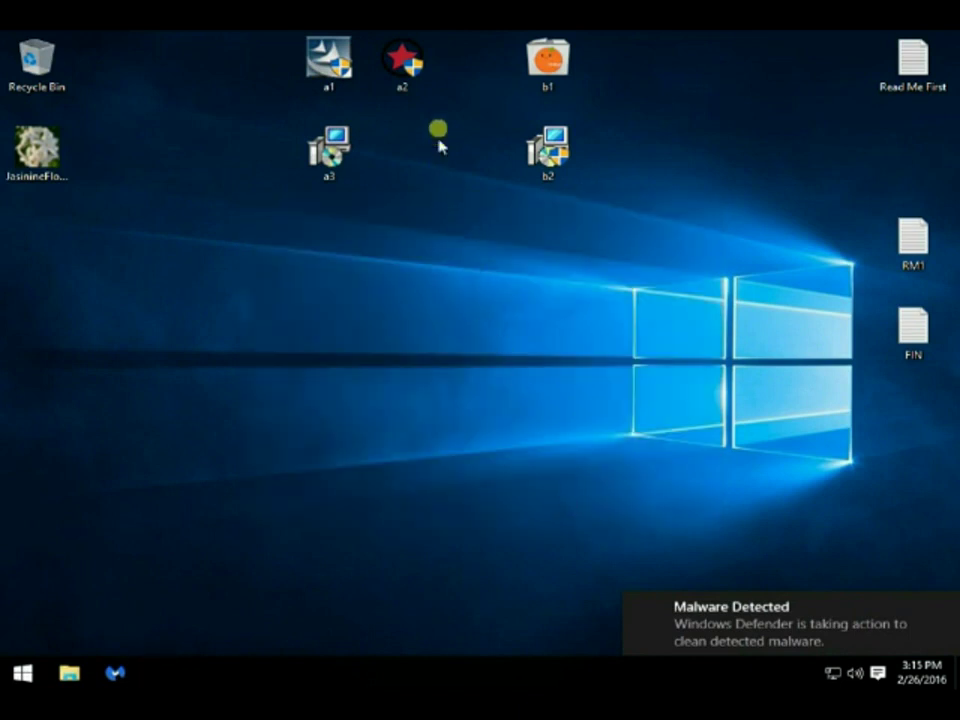
# Install Infonaut from the a2 installer, accepting its terms of service, and close the browser window it opens.
pyautogui.doubleClick(401, 86)
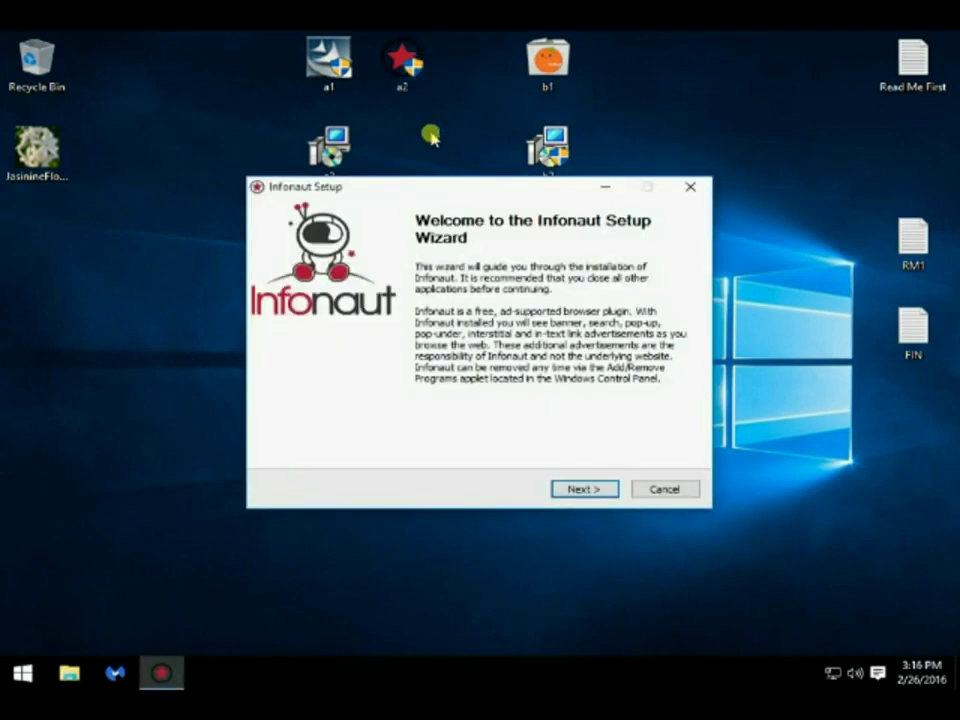
pyautogui.click(580, 490)
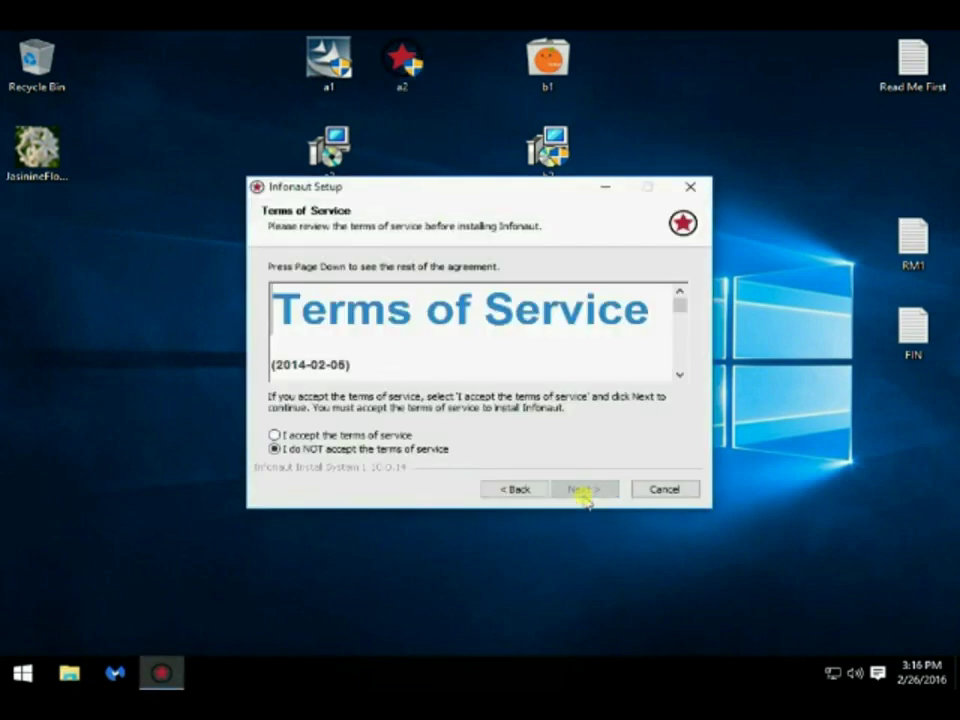
pyautogui.click(405, 436)
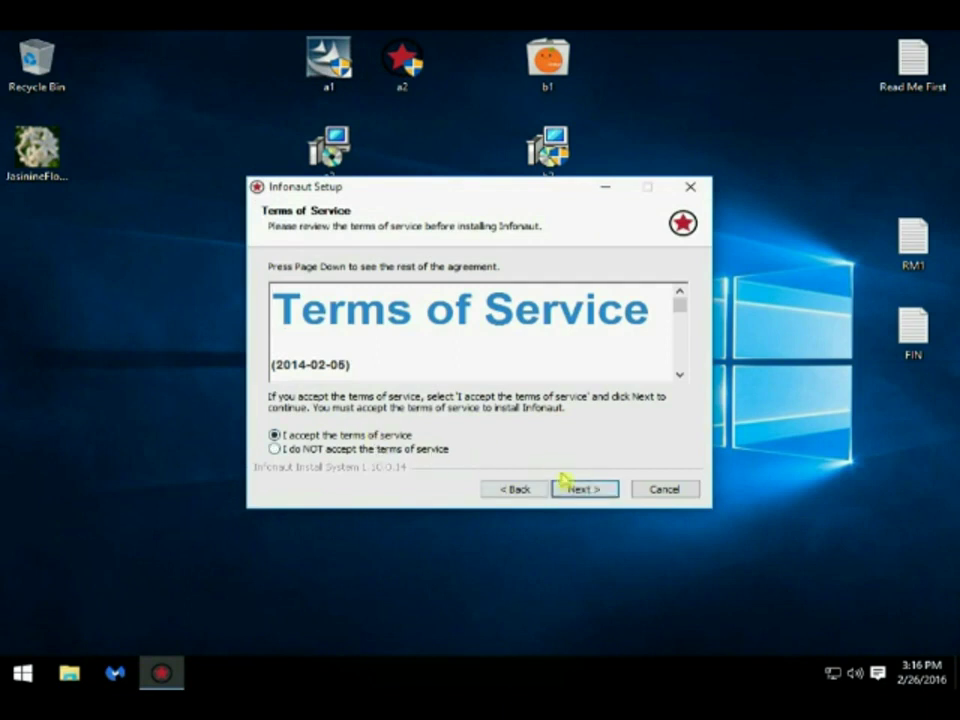
pyautogui.click(580, 490)
pyautogui.click(576, 489)
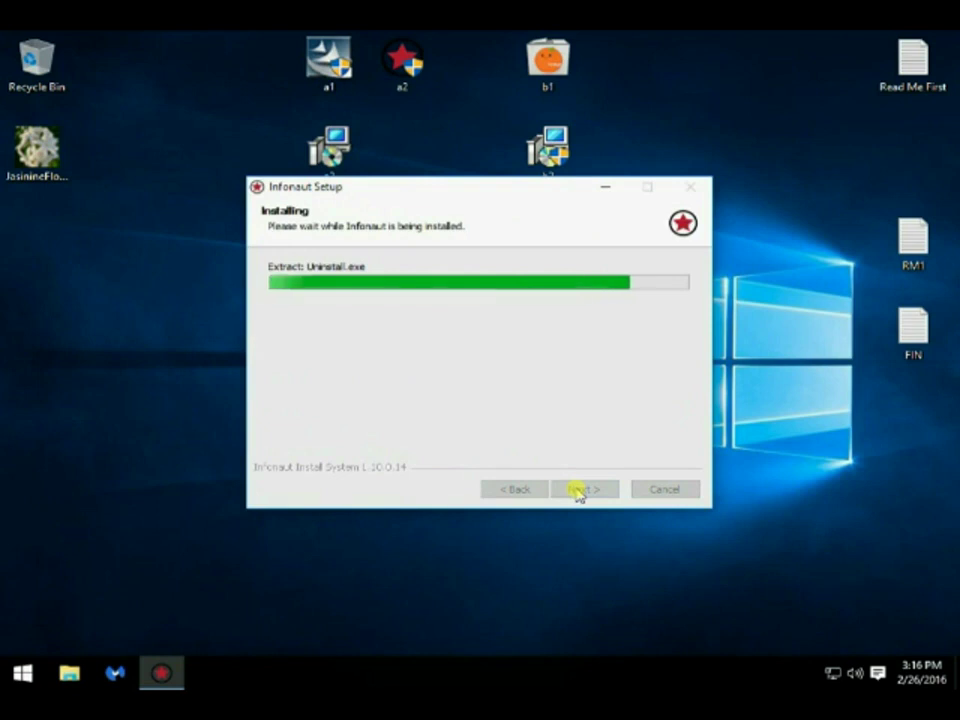
pyautogui.click(578, 489)
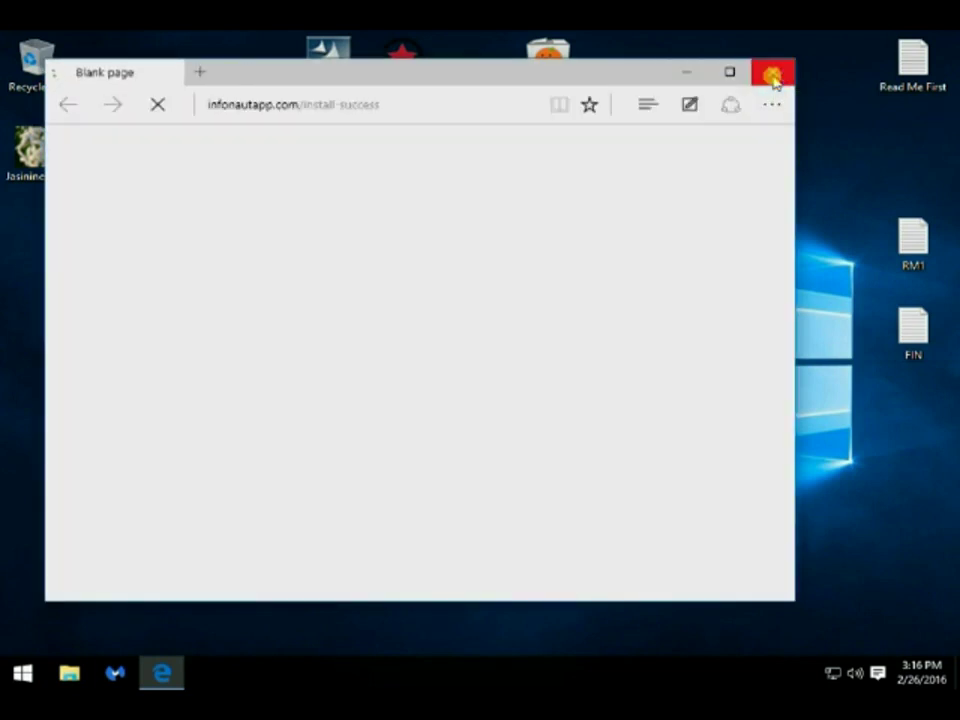
pyautogui.click(773, 80)
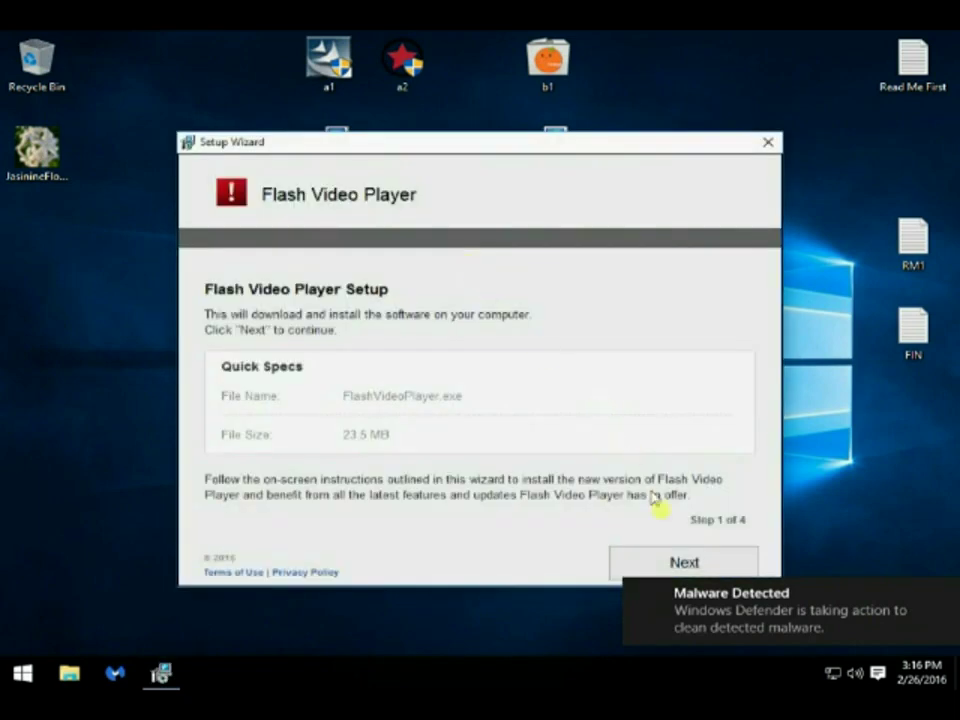
# Go through the Flash Video Player setup wizard, download its software and finish the wizard.
pyautogui.click(677, 560)
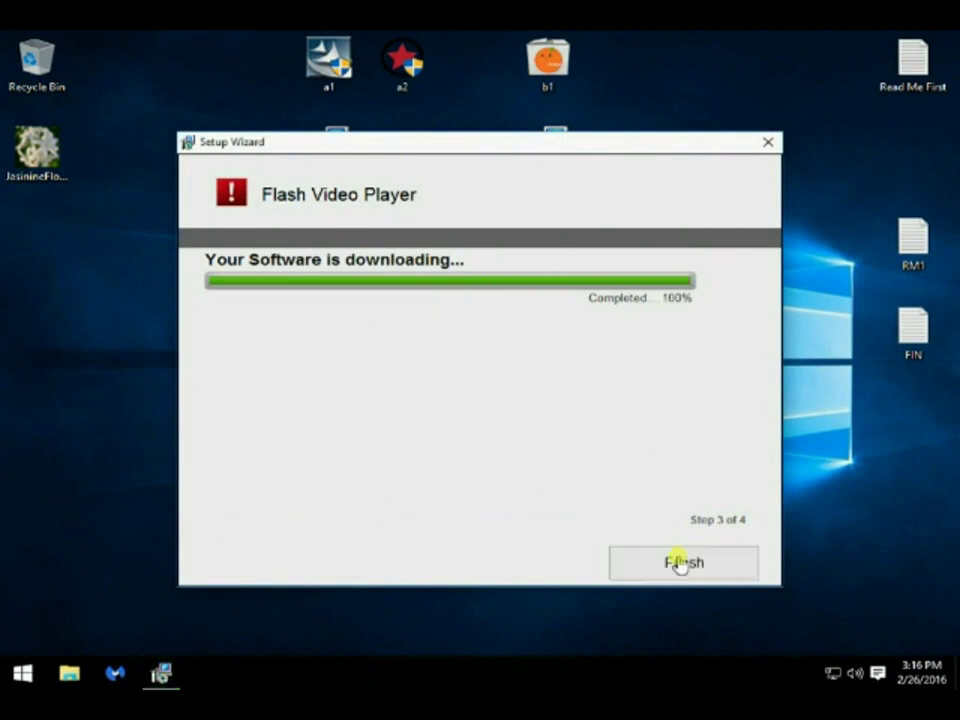
pyautogui.click(678, 563)
pyautogui.click(678, 563)
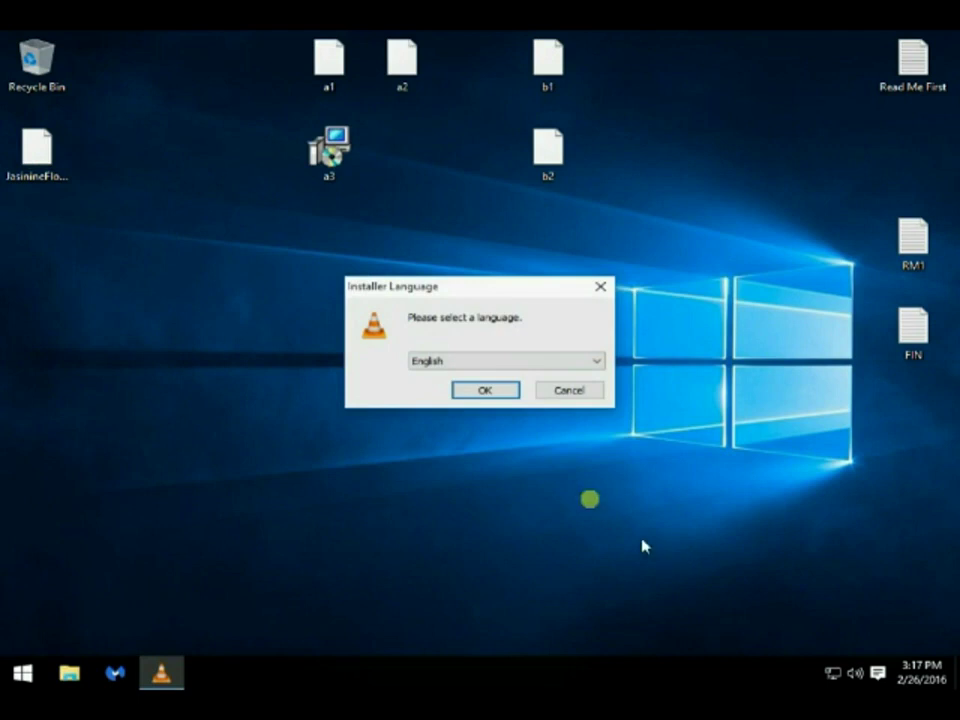
# Start the VLC media player installation in English without the Start Menu shortcut, desktop shortcut and web plugins.
pyautogui.click(489, 389)
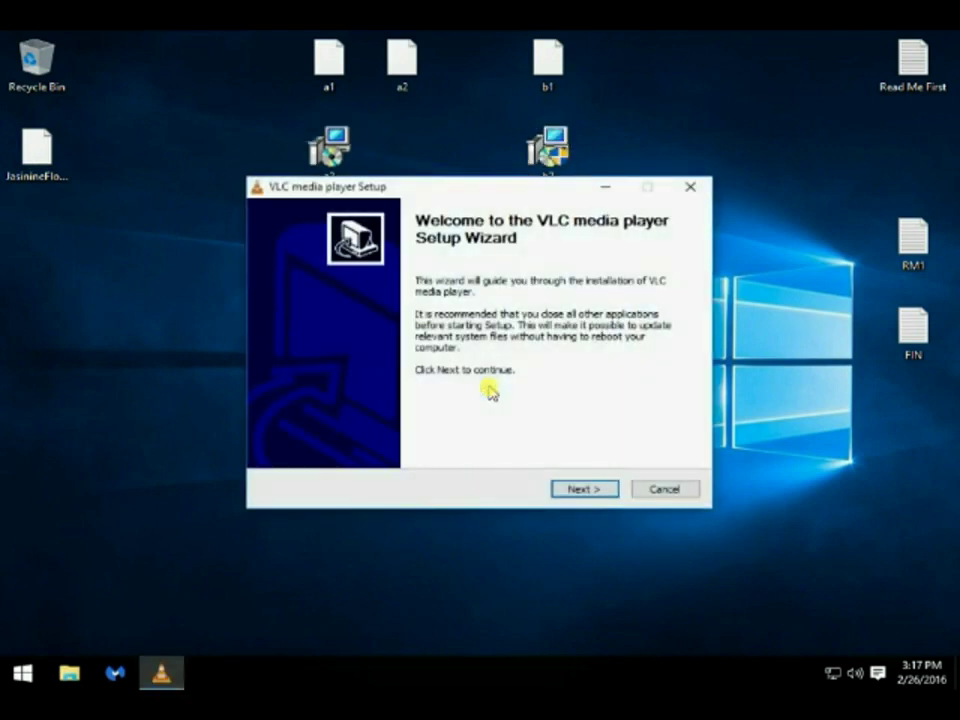
pyautogui.click(574, 490)
pyautogui.click(576, 490)
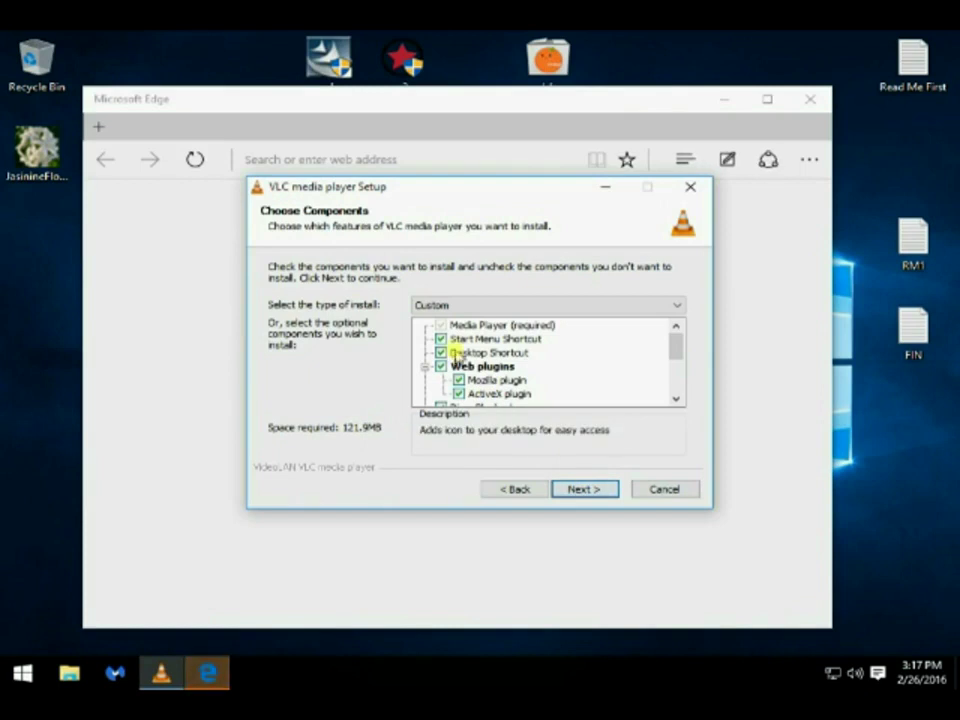
pyautogui.click(440, 339)
pyautogui.click(441, 353)
pyautogui.click(441, 367)
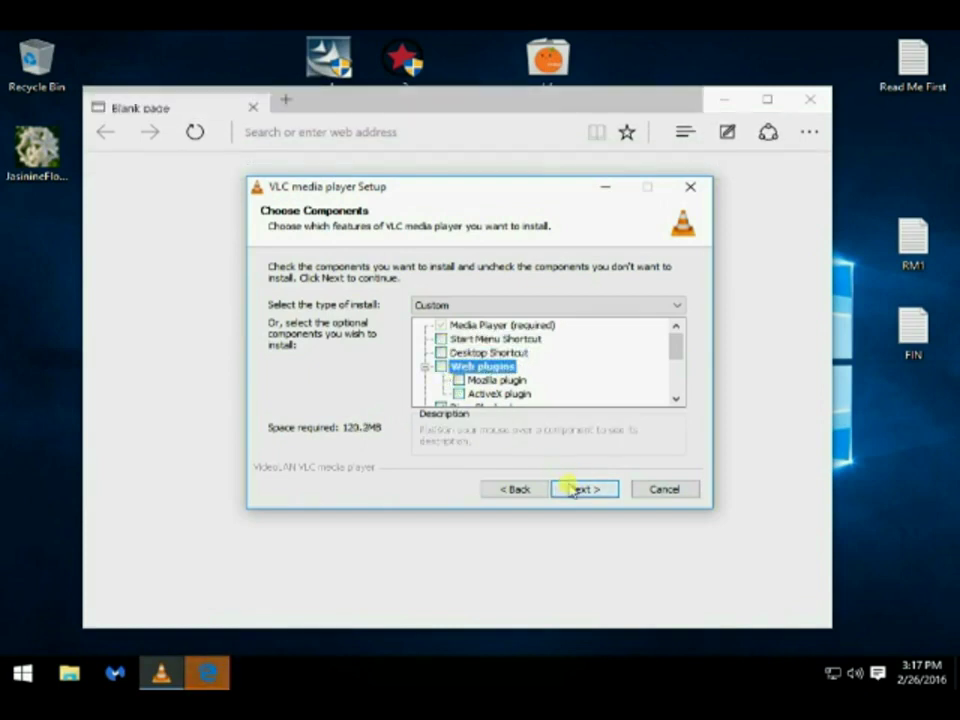
pyautogui.click(574, 490)
pyautogui.click(574, 490)
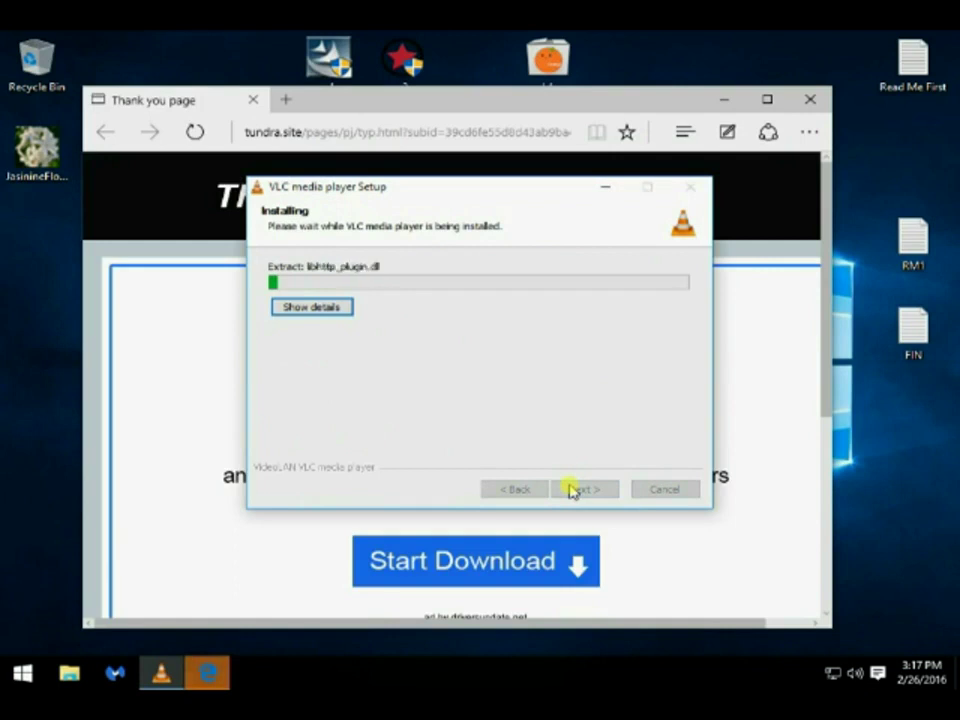
# Close the Edge advertising page and finish the VLC setup without running VLC media player.
pyautogui.click(810, 99)
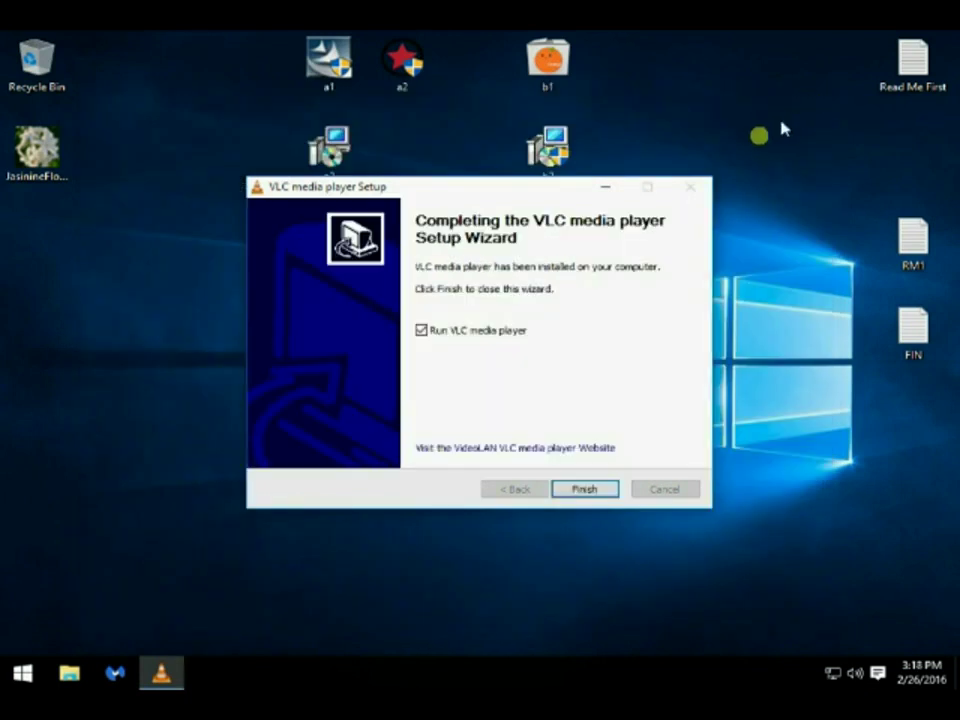
pyautogui.click(487, 334)
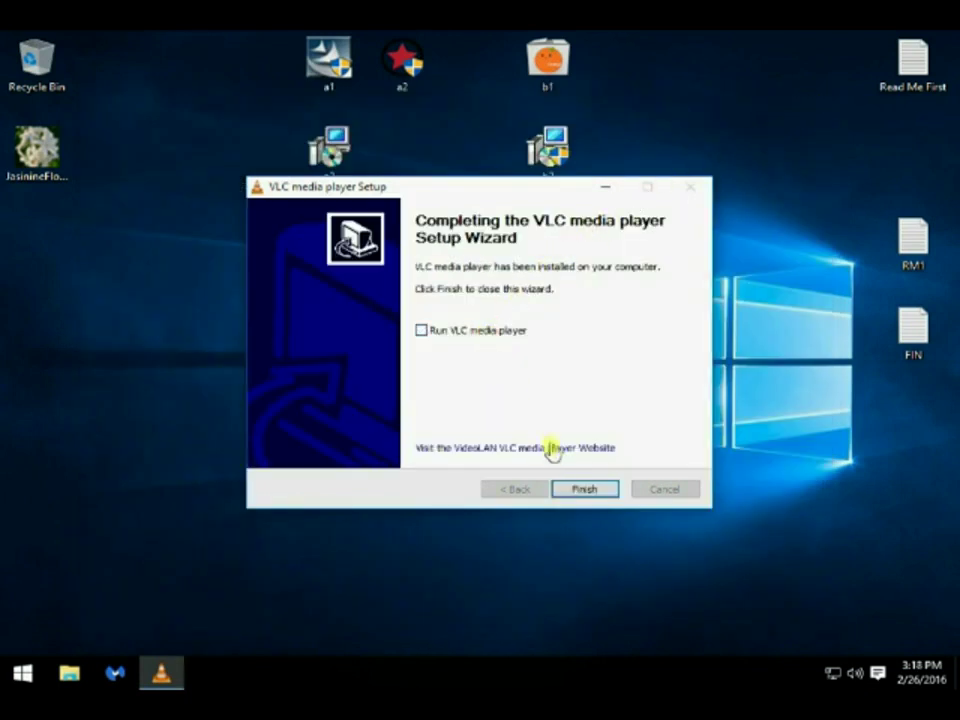
pyautogui.click(570, 488)
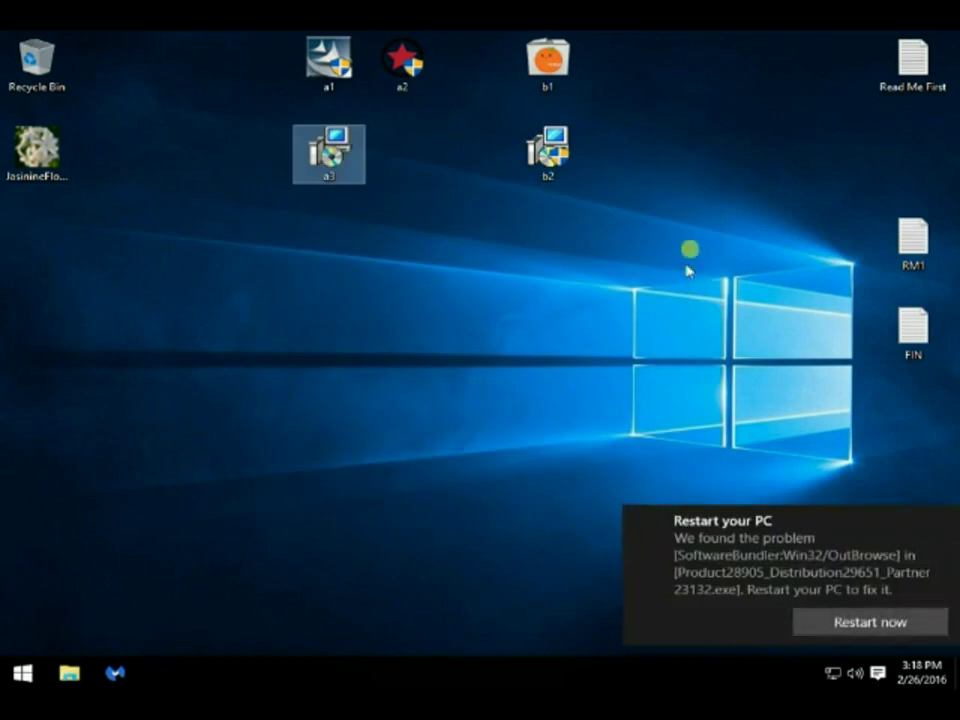
# Try to install the hao123 browser from the b1 installer, allowing it to make changes to the PC.
pyautogui.doubleClick(541, 64)
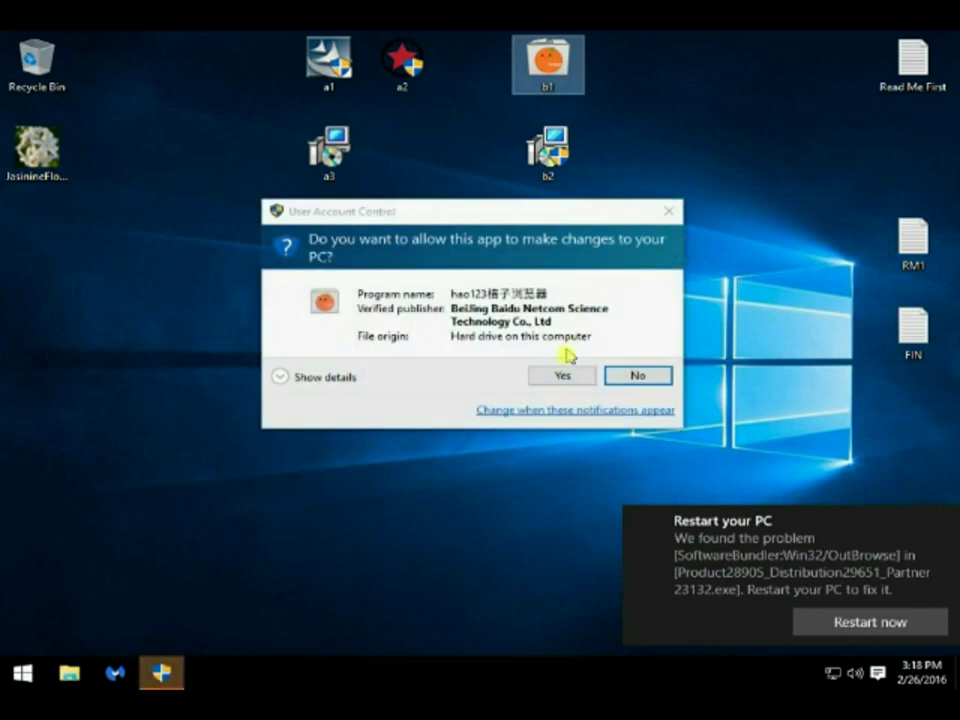
pyautogui.click(561, 377)
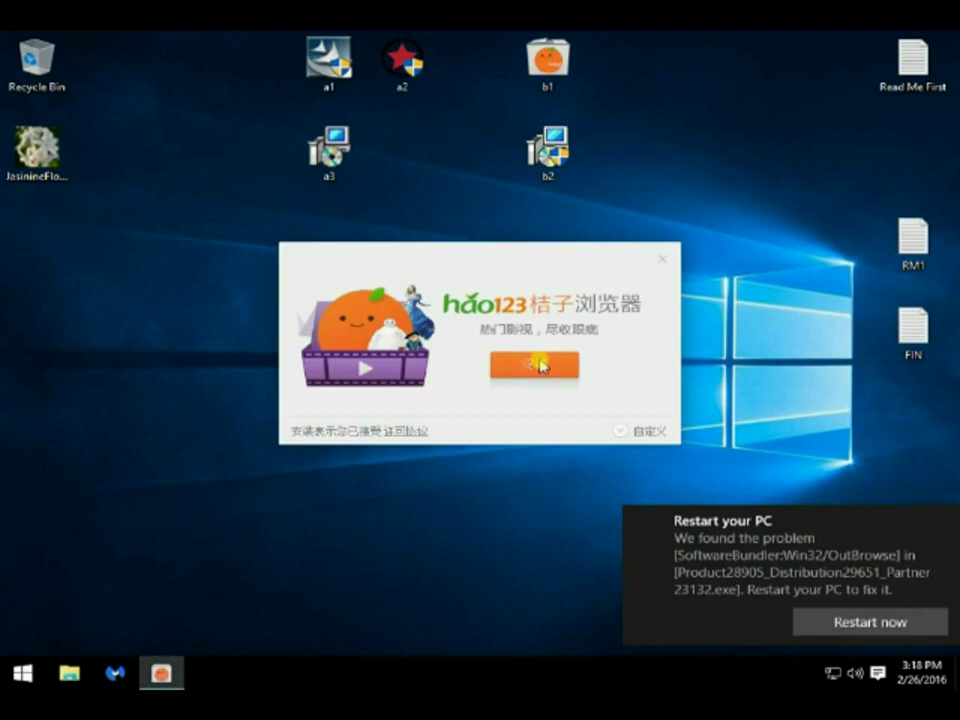
pyautogui.click(541, 366)
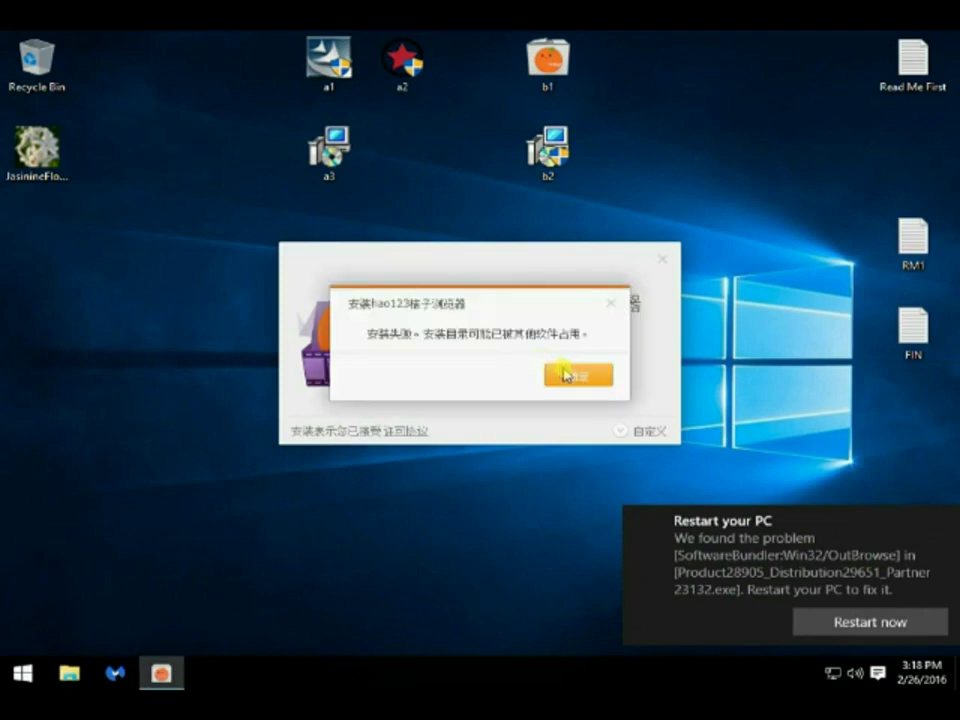
pyautogui.click(567, 376)
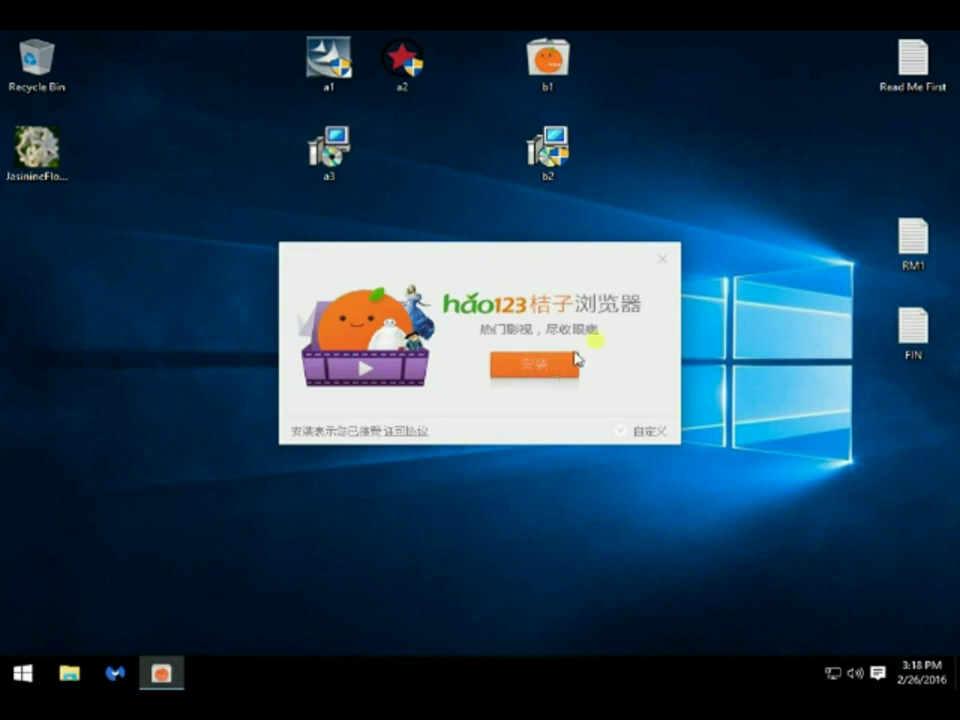
# Run the b2 installer with permission to make changes, close the hao123 window, and install into C:\Program Files\VelocCopy with all offers kept.
pyautogui.click(572, 160)
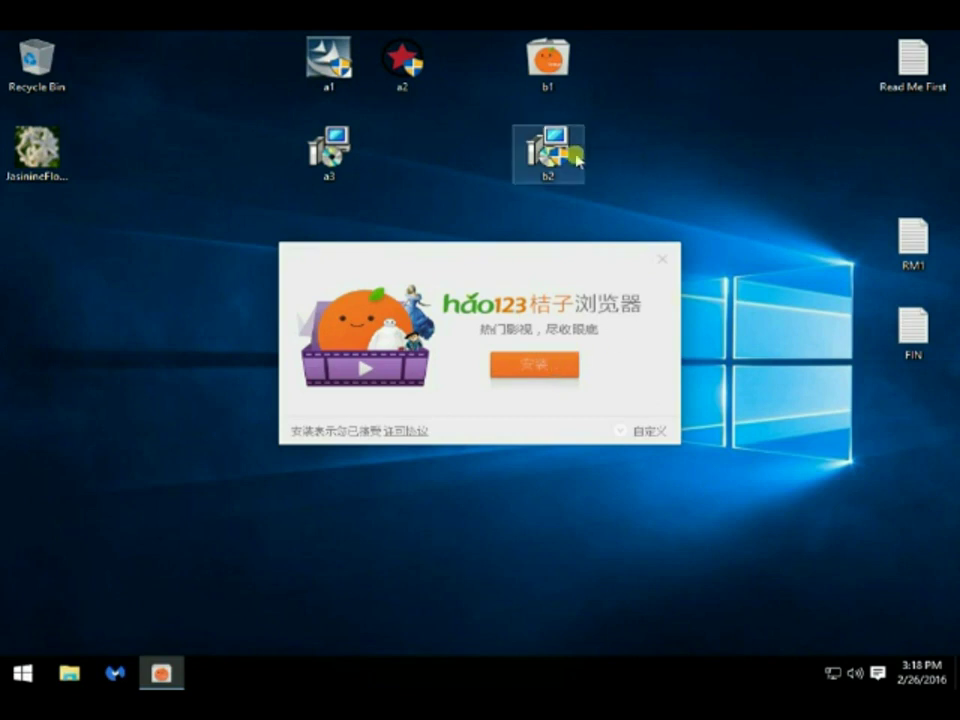
pyautogui.doubleClick(572, 160)
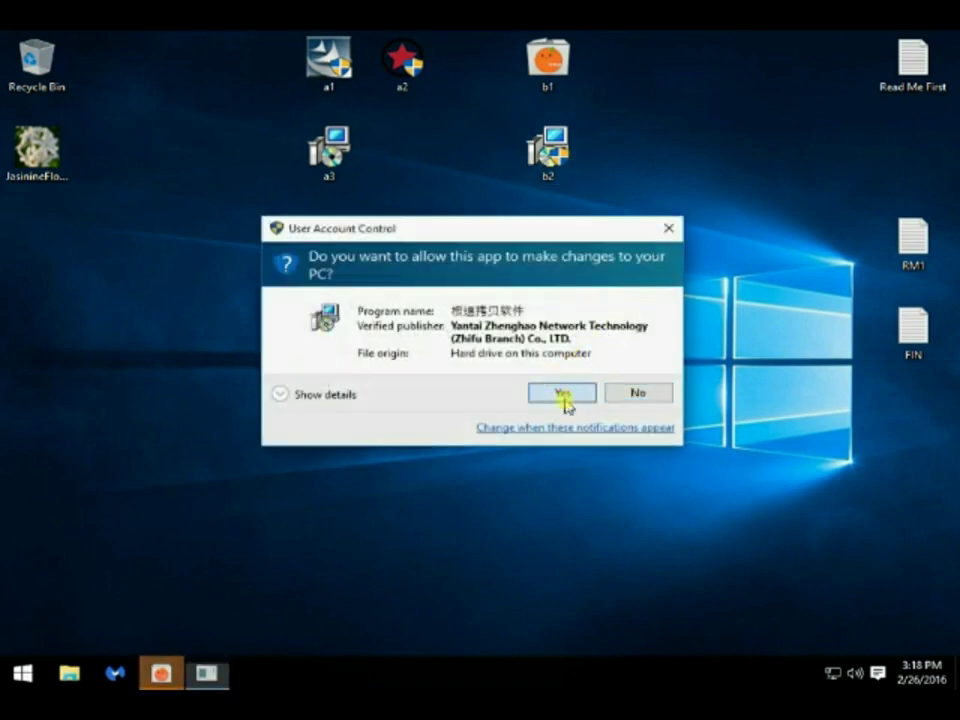
pyautogui.click(564, 398)
pyautogui.click(586, 379)
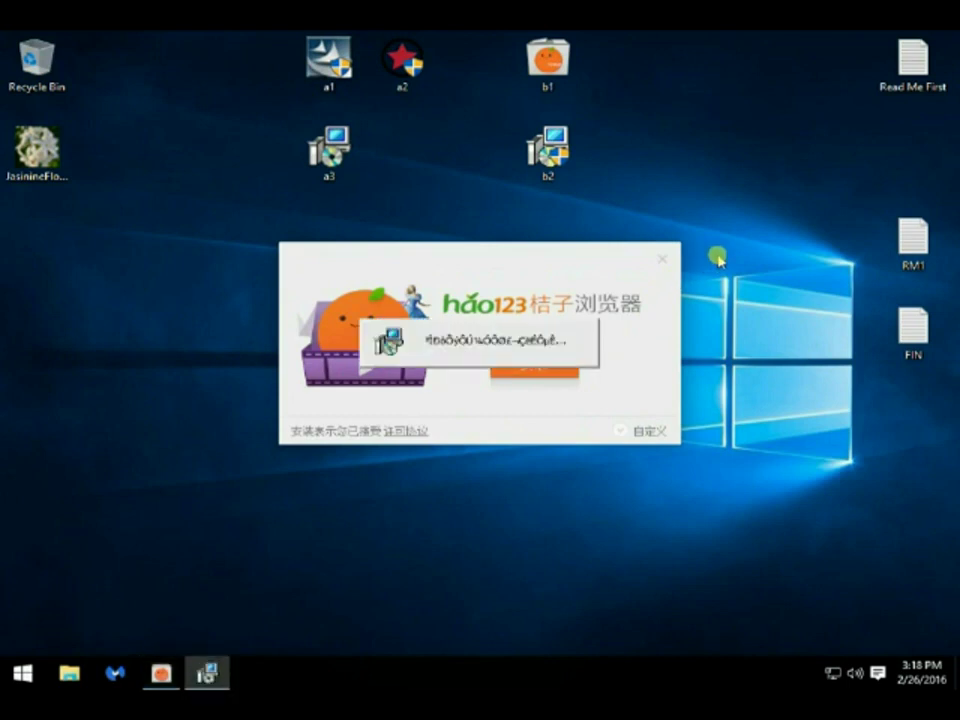
pyautogui.click(663, 259)
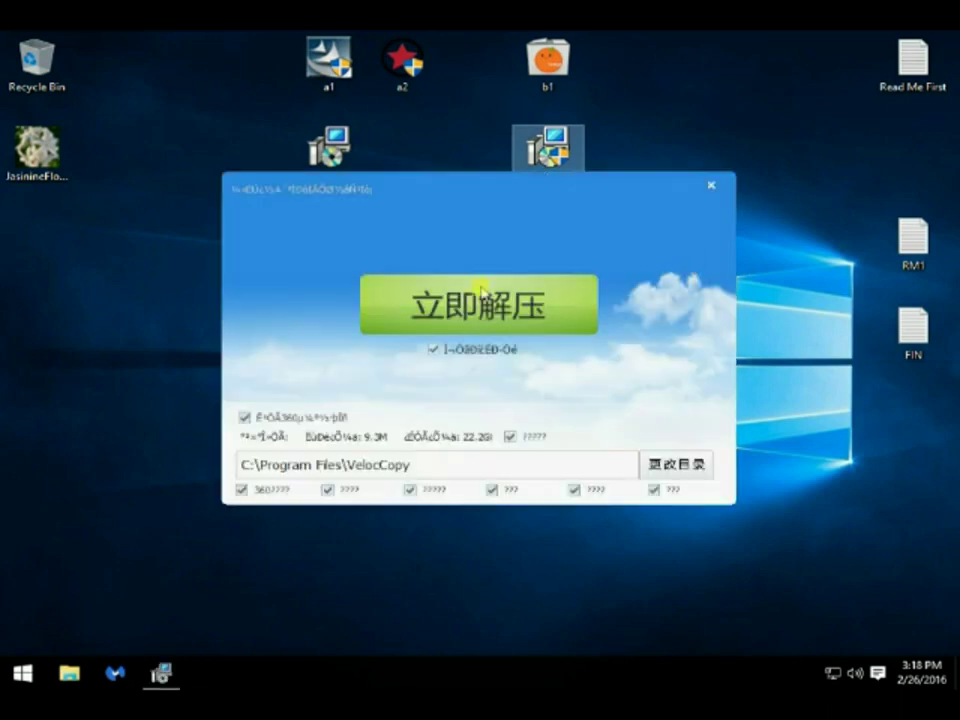
pyautogui.click(478, 300)
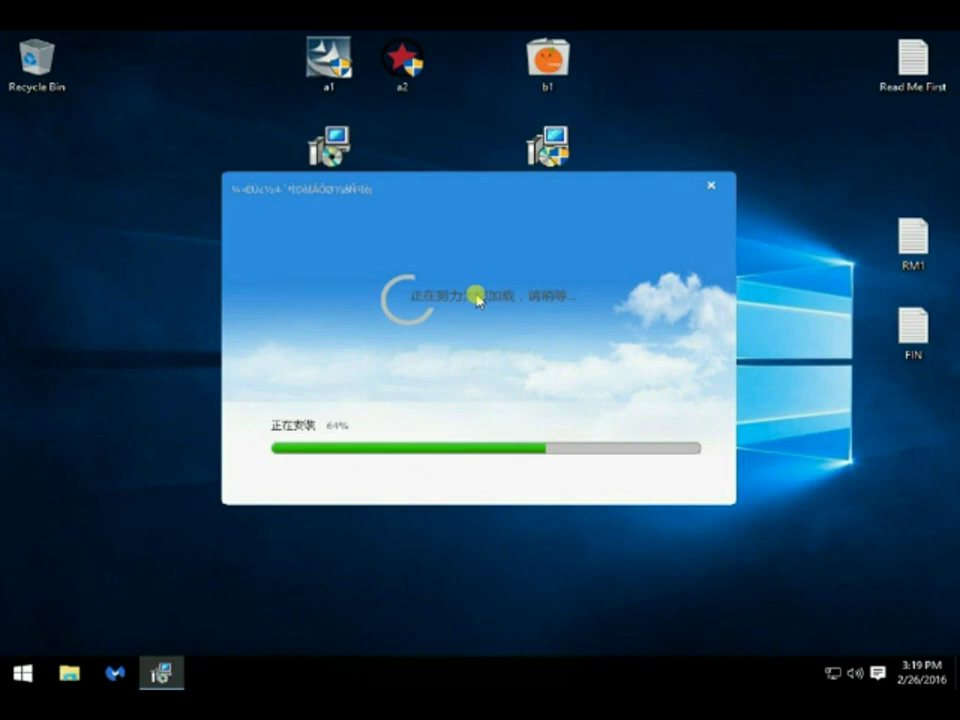
pyautogui.click(481, 372)
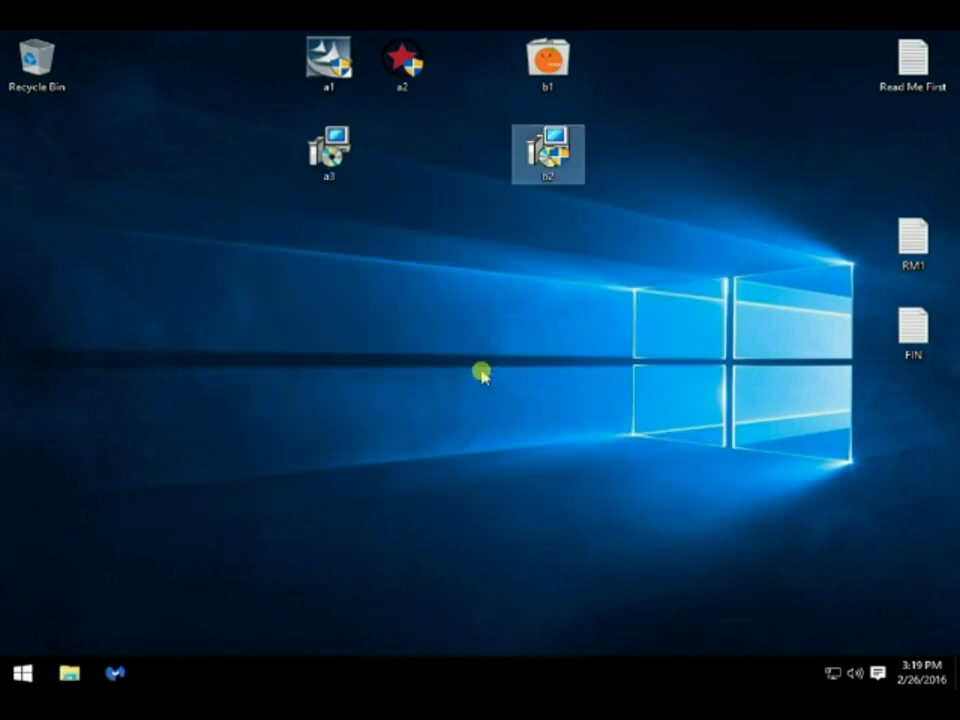
# Close the hao.360.cn page in Internet Explorer and open the RM1 note from the desktop.
pyautogui.click(481, 372)
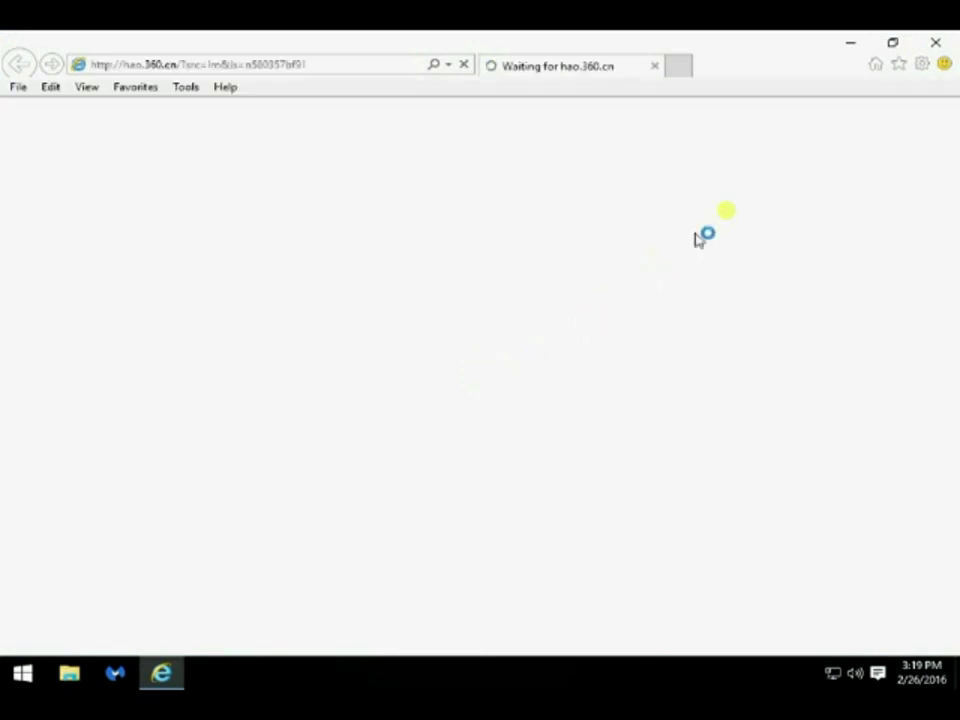
pyautogui.click(934, 47)
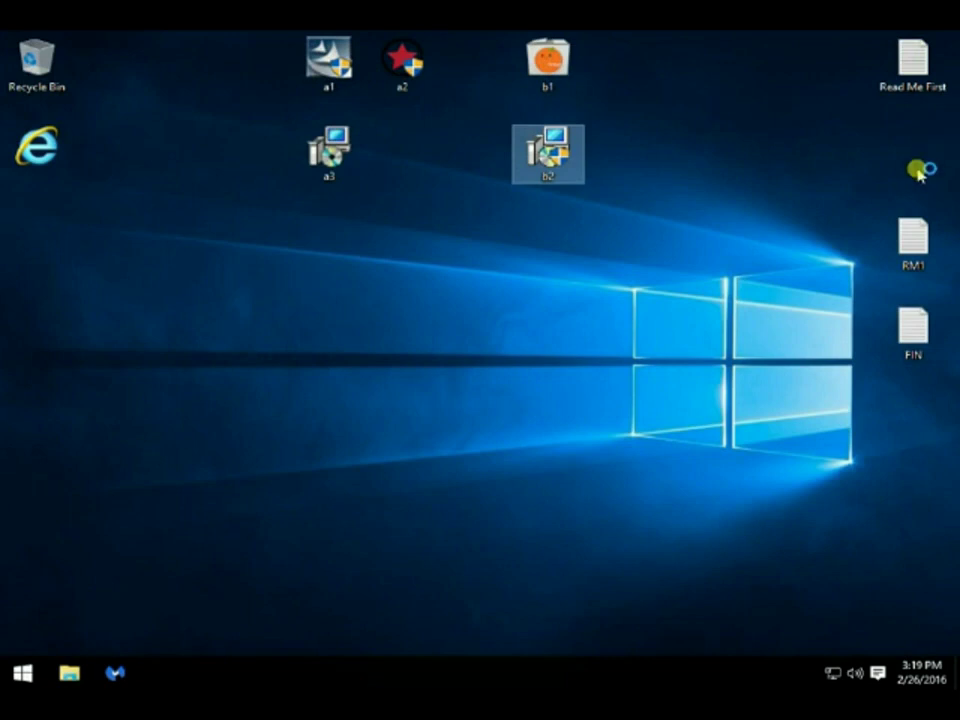
pyautogui.doubleClick(911, 236)
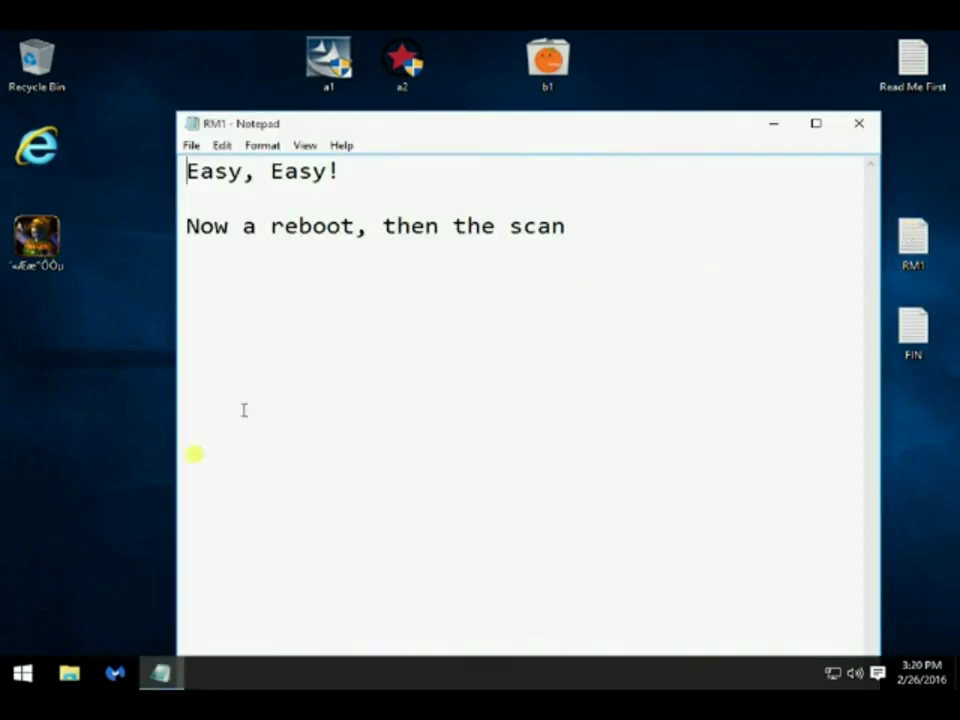
# Restart the PC and run a Malwarebytes Anti-Malware scan, allowing the program to make changes to the PC.
pyautogui.click(22, 672)
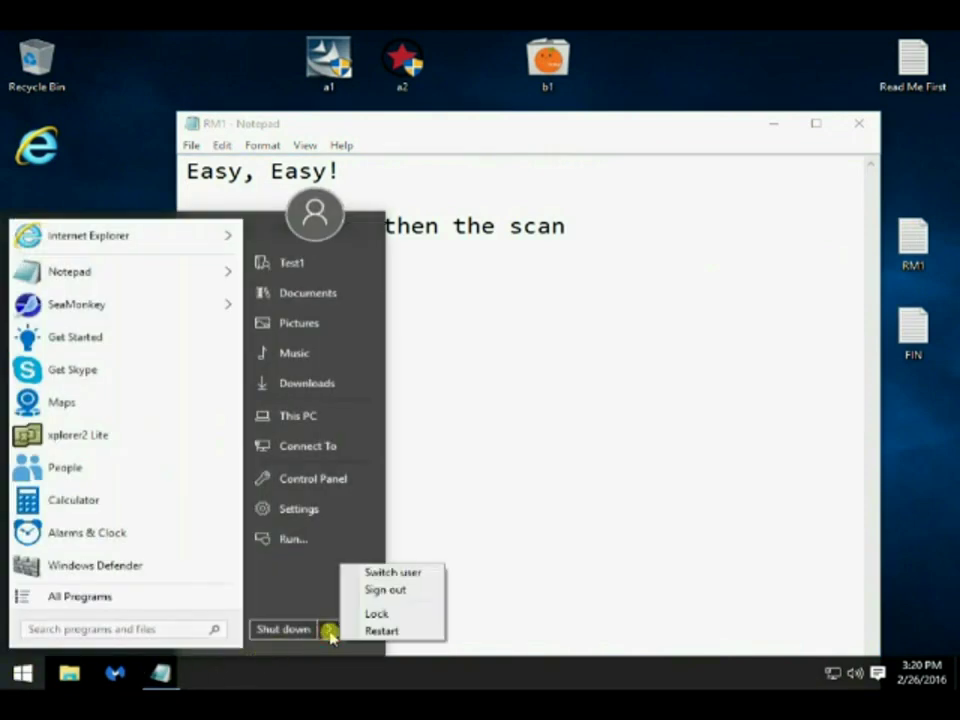
pyautogui.click(345, 630)
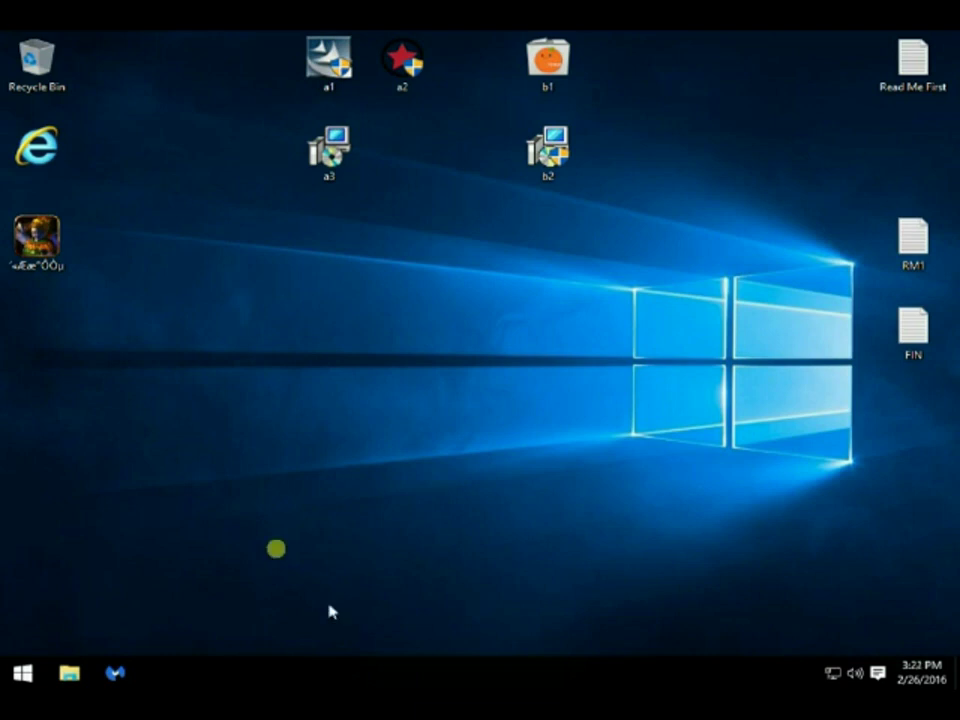
pyautogui.click(116, 678)
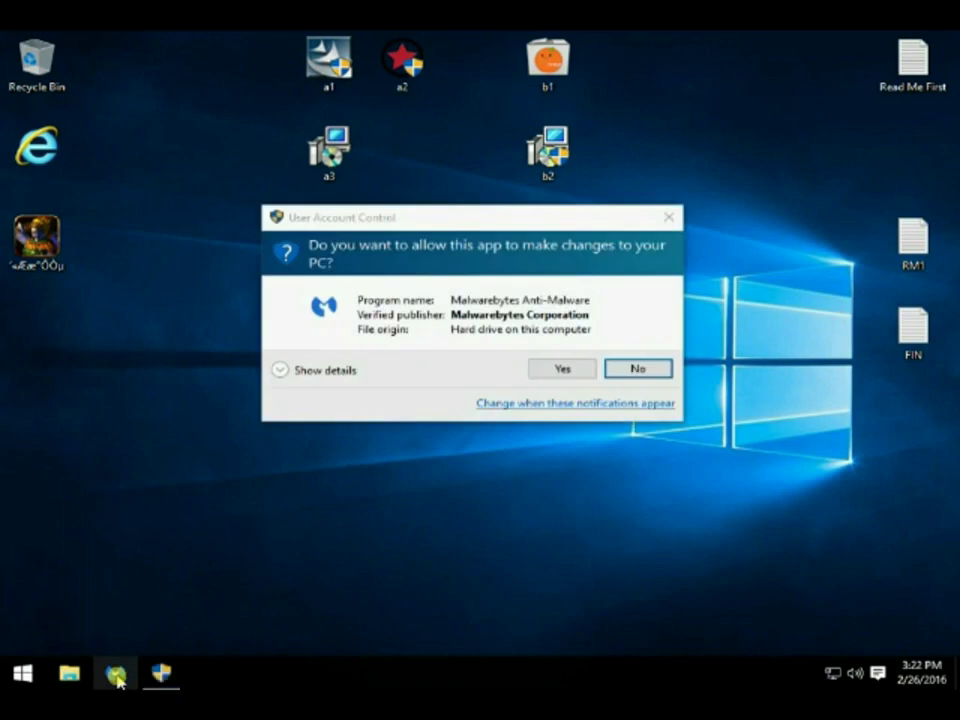
pyautogui.click(538, 370)
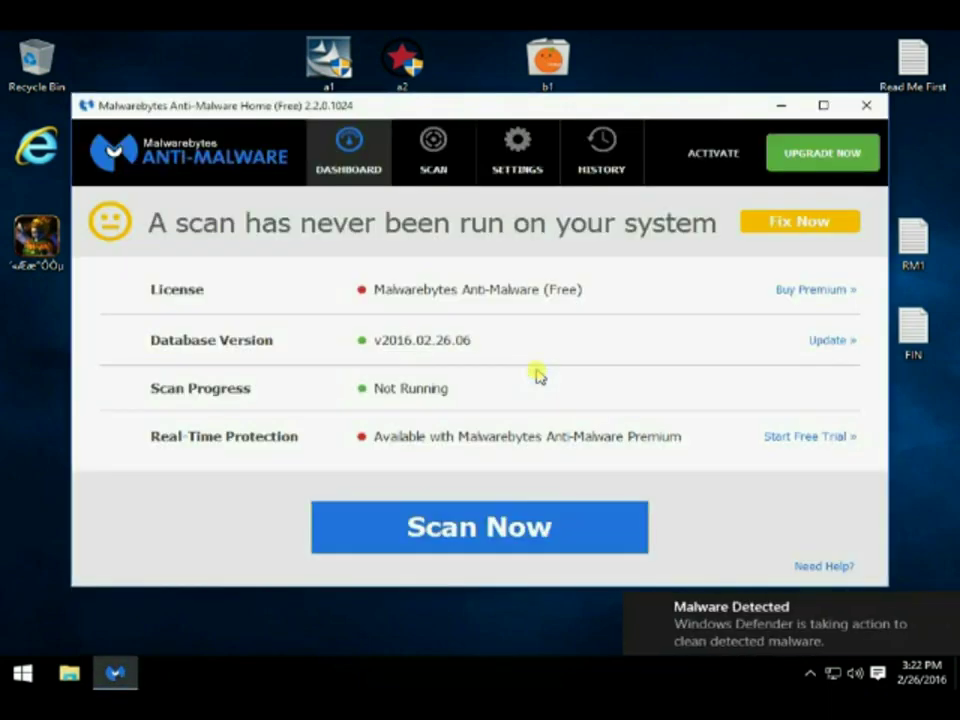
pyautogui.click(465, 530)
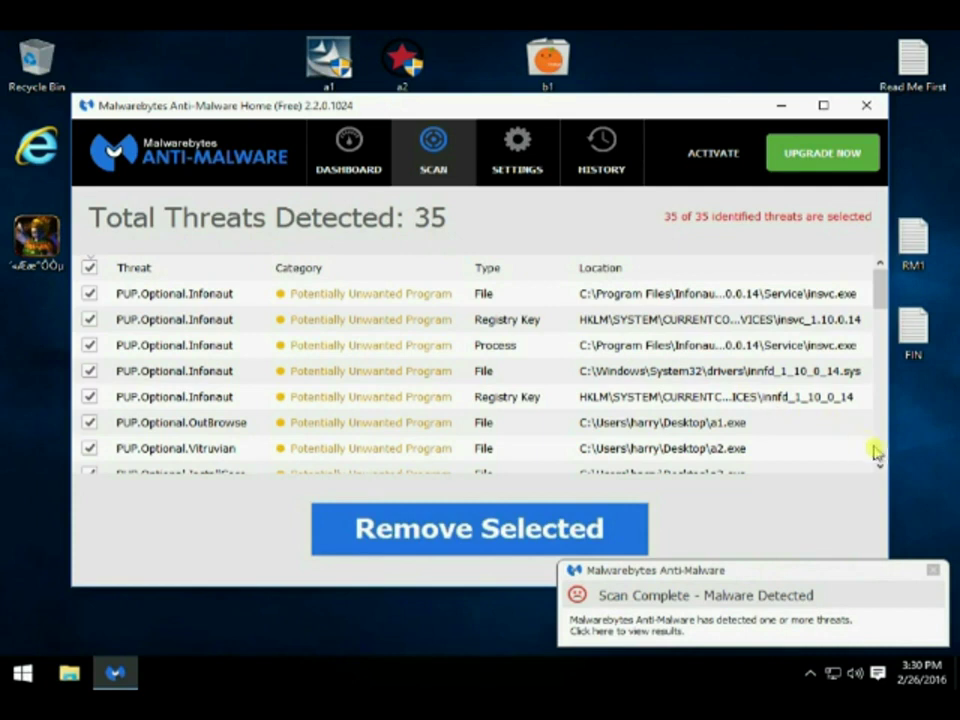
# Look through the list of threats from the Malwarebytes scan, close it without removing any, and open the FIN note.
pyautogui.scroll(-3, 876, 450)
pyautogui.scroll(-9, 878, 452)
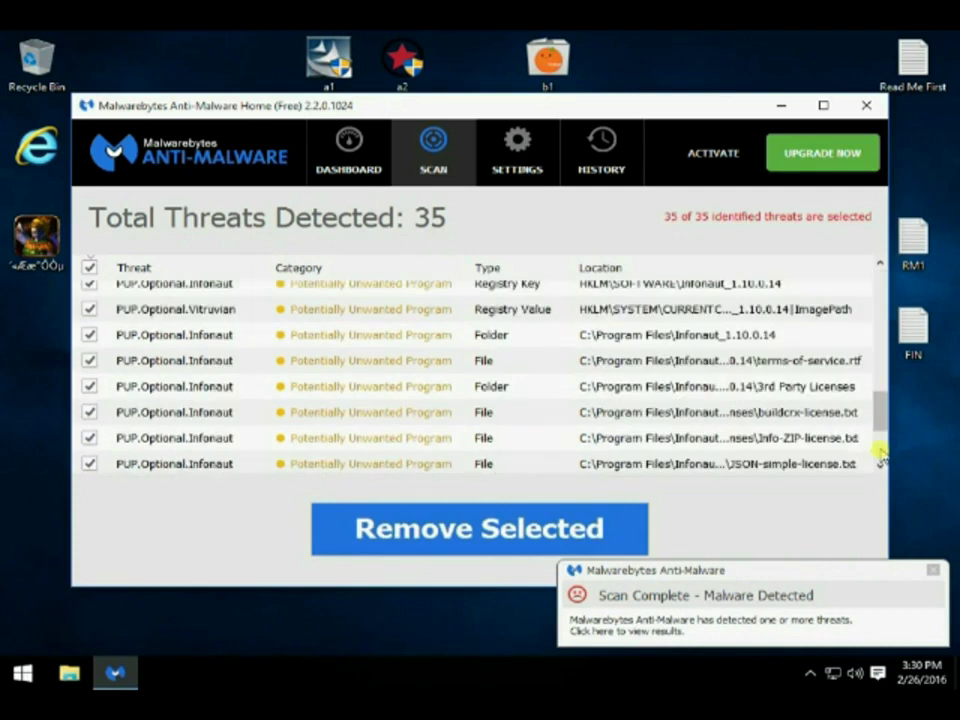
pyautogui.click(862, 104)
pyautogui.doubleClick(917, 330)
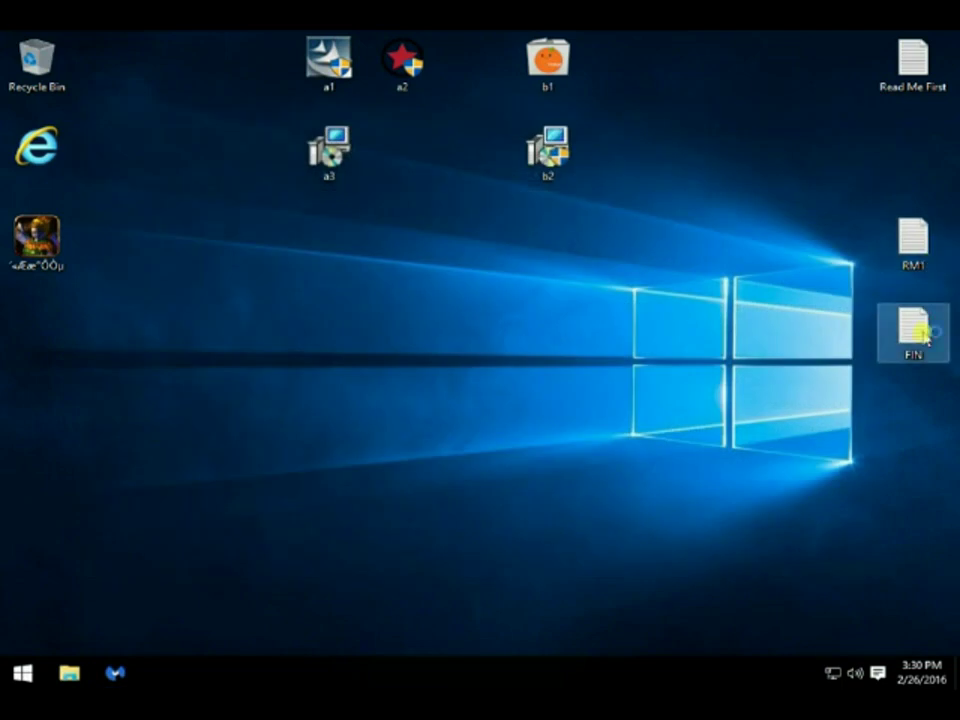